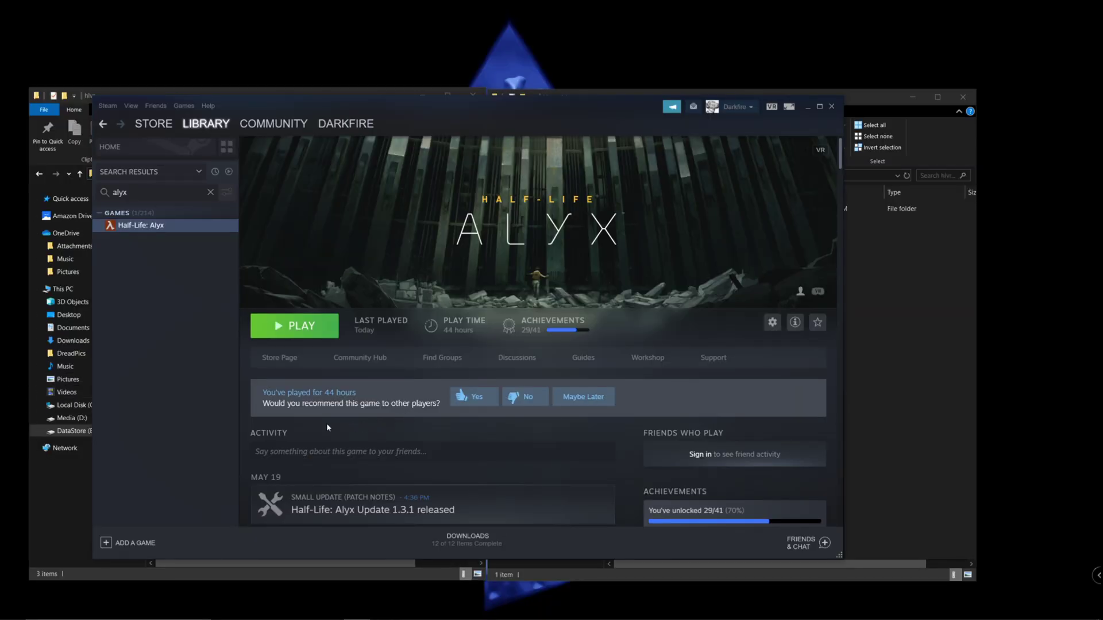
Launch the Half-Life: Alyx Workshop Tools and create a new addon named CombineSquadIntro
click(323, 337)
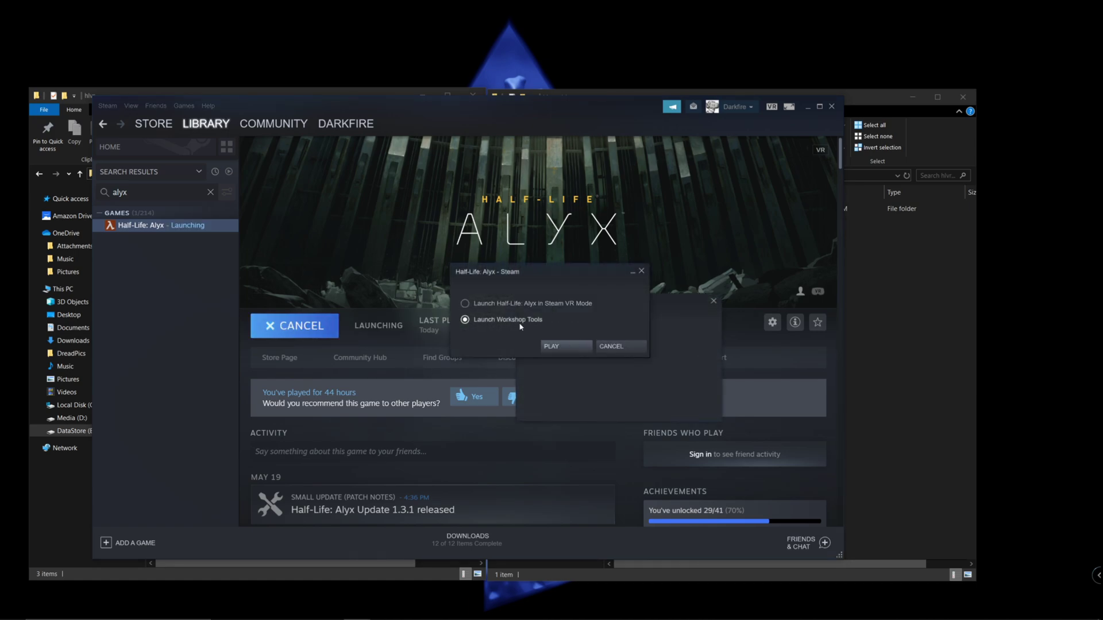
click(552, 346)
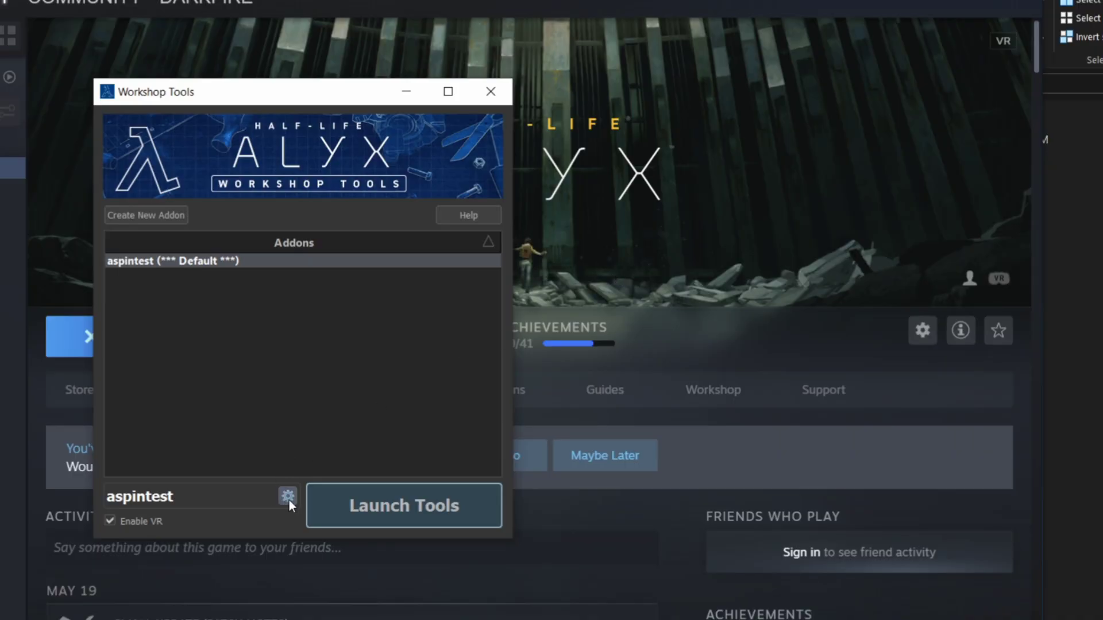
click(150, 217)
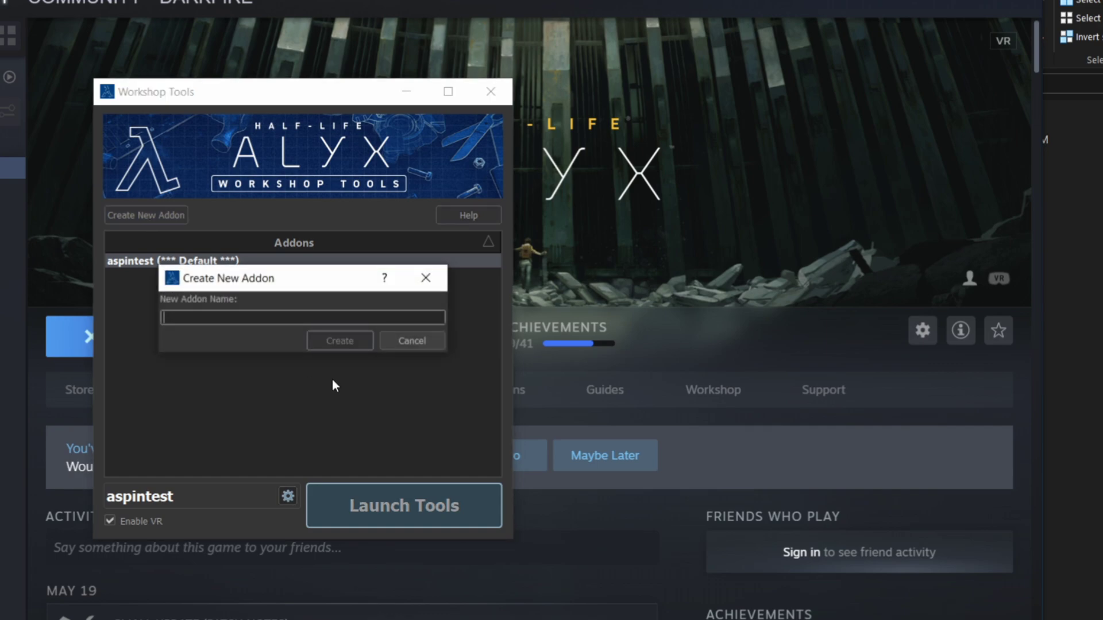
text(Combine)
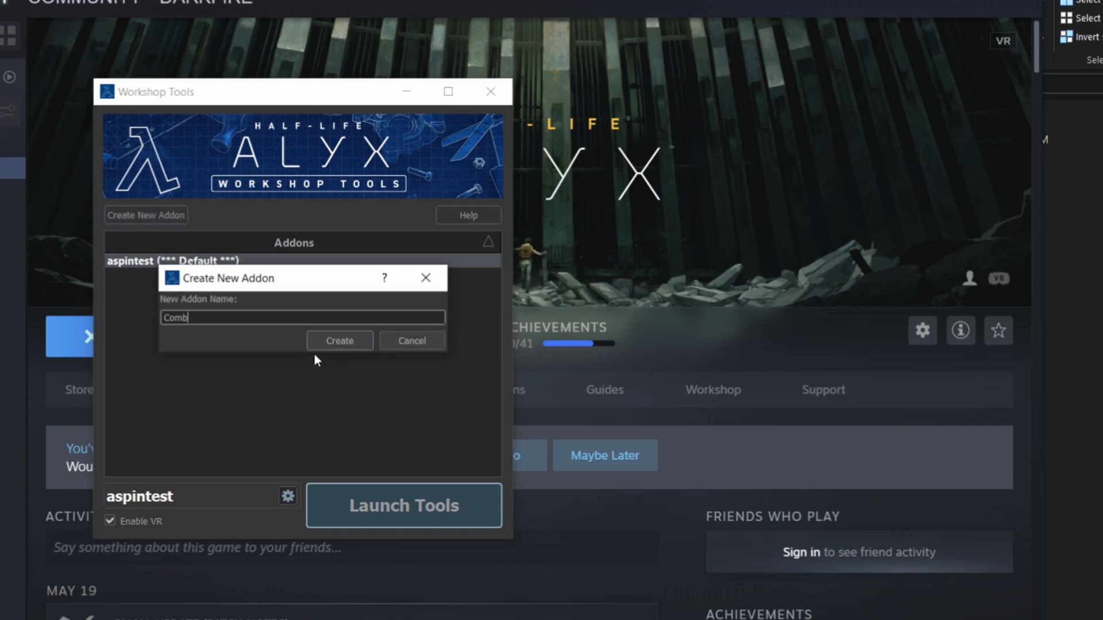
text(SquadIntro)
click(325, 341)
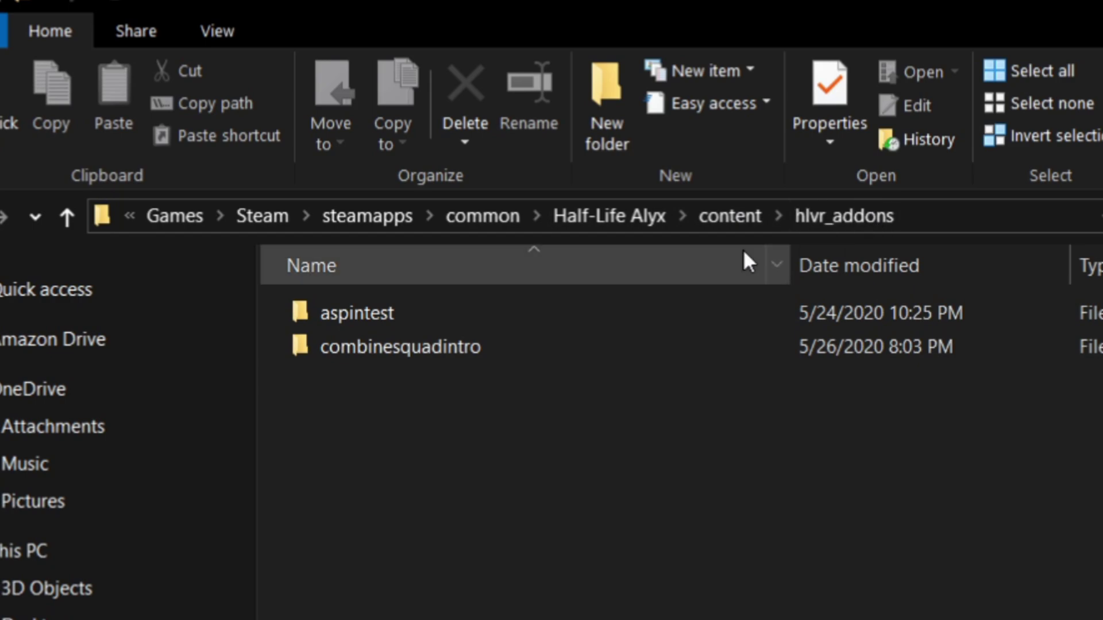
Copy the maps, materials and models folders from content/hlvr into the hlvr_addons/combinesquadintro folder
double_click(421, 347)
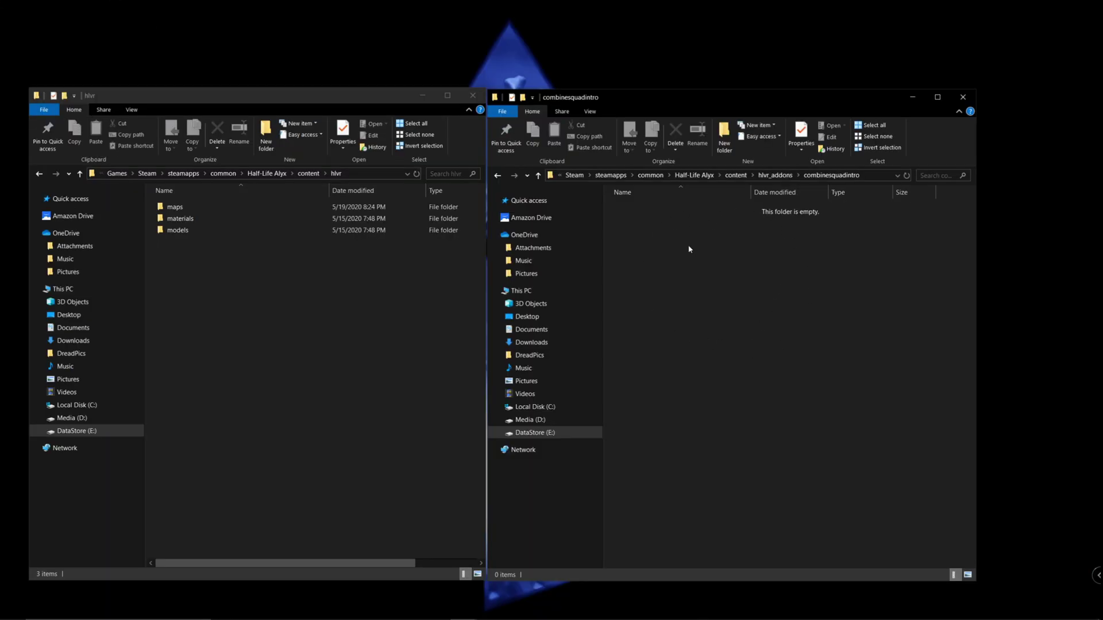
click(309, 277)
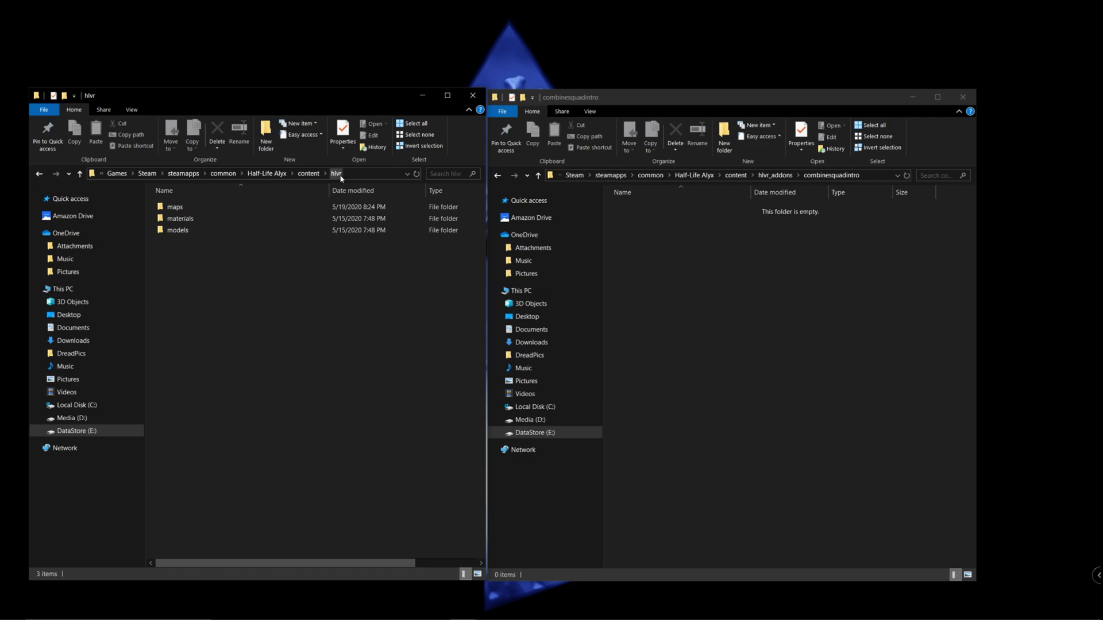
click(191, 211)
key(shift+Down)
key(shift+Down)
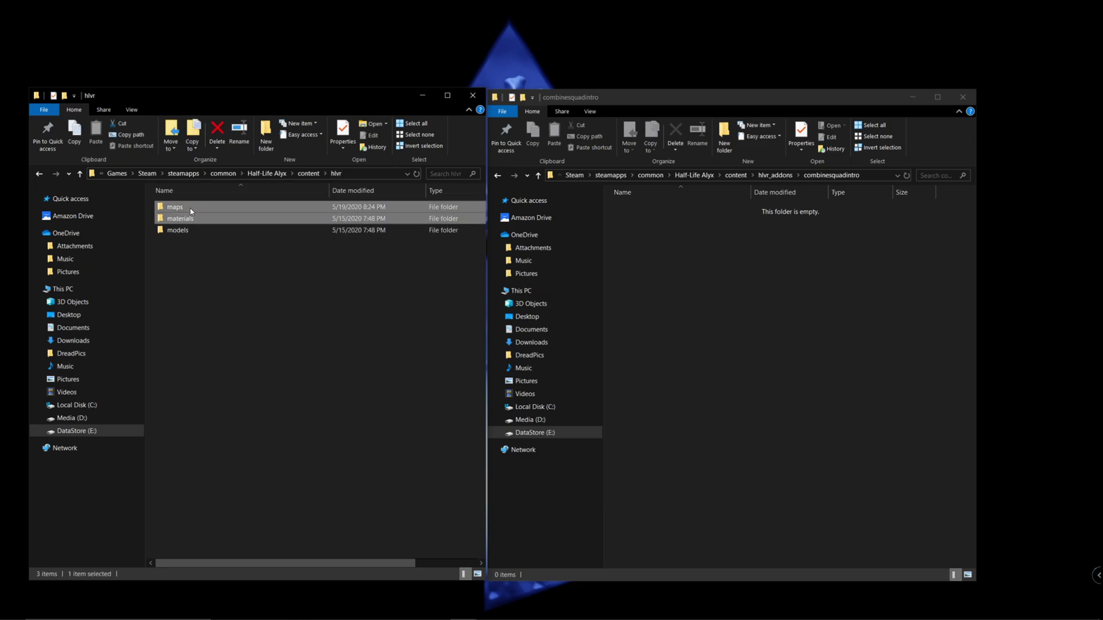
right_click(181, 209)
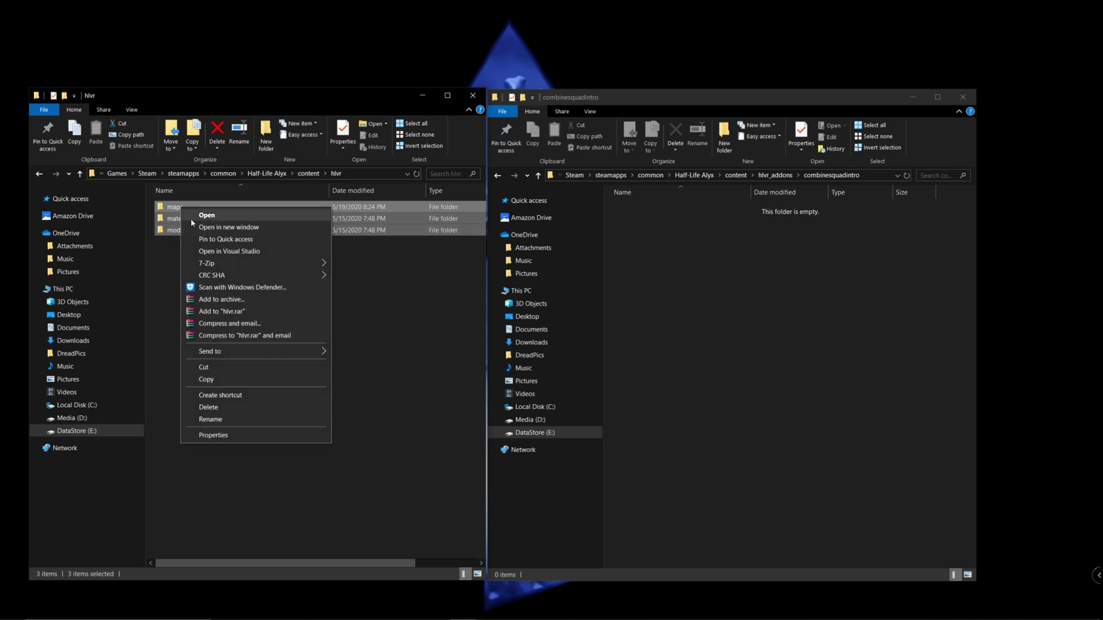
click(206, 380)
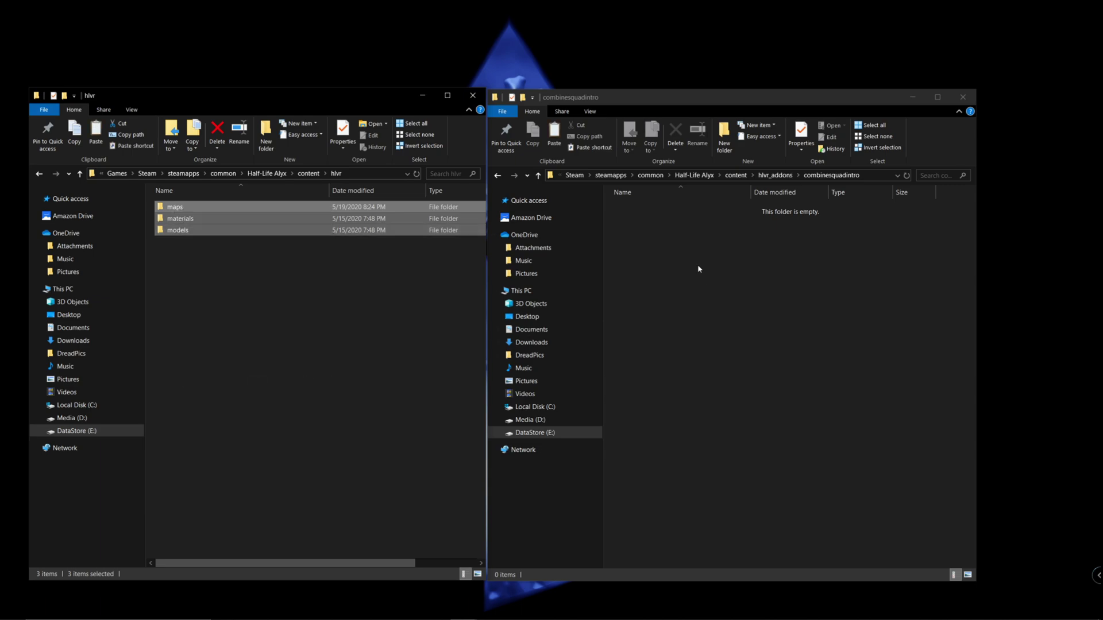
click(652, 317)
right_click(637, 264)
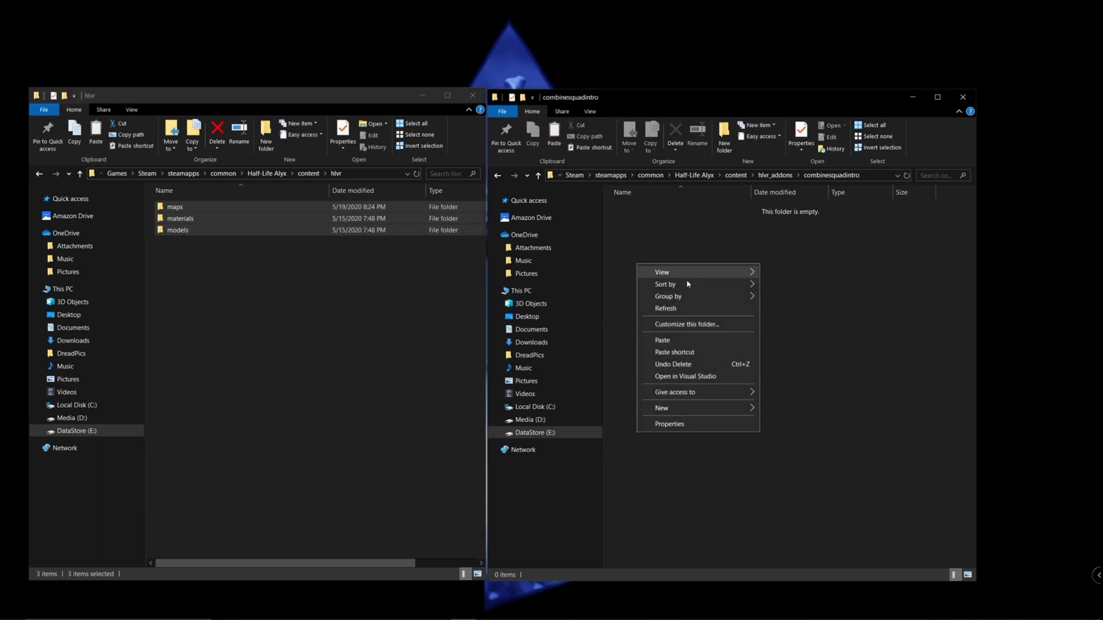
click(661, 340)
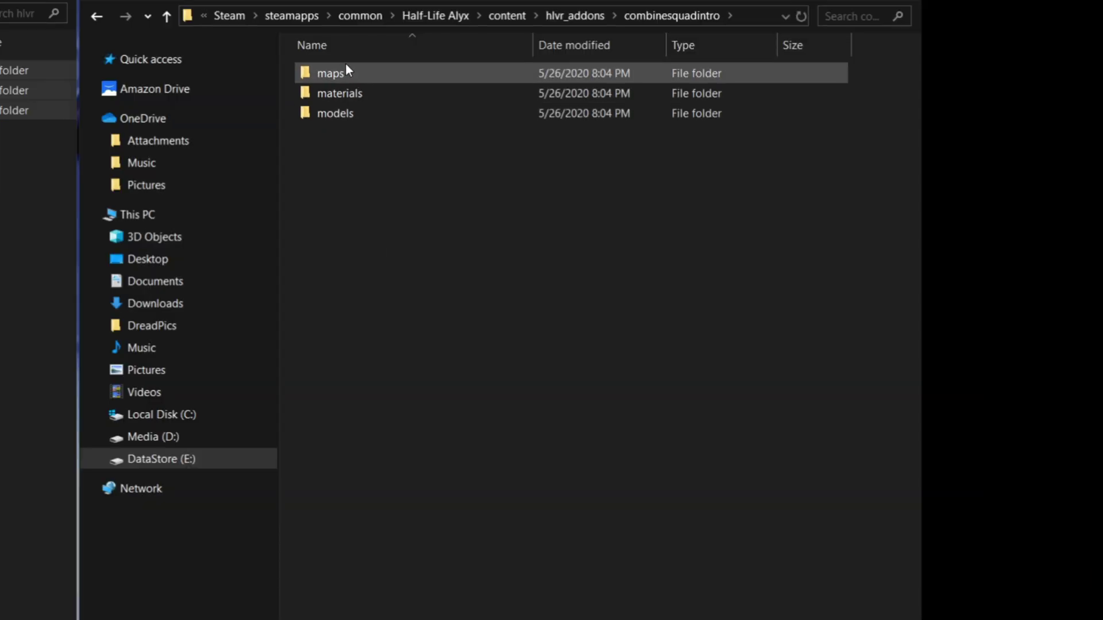
Browse the combinesquadintro addon's maps/release folder to examine the copied map files
double_click(346, 69)
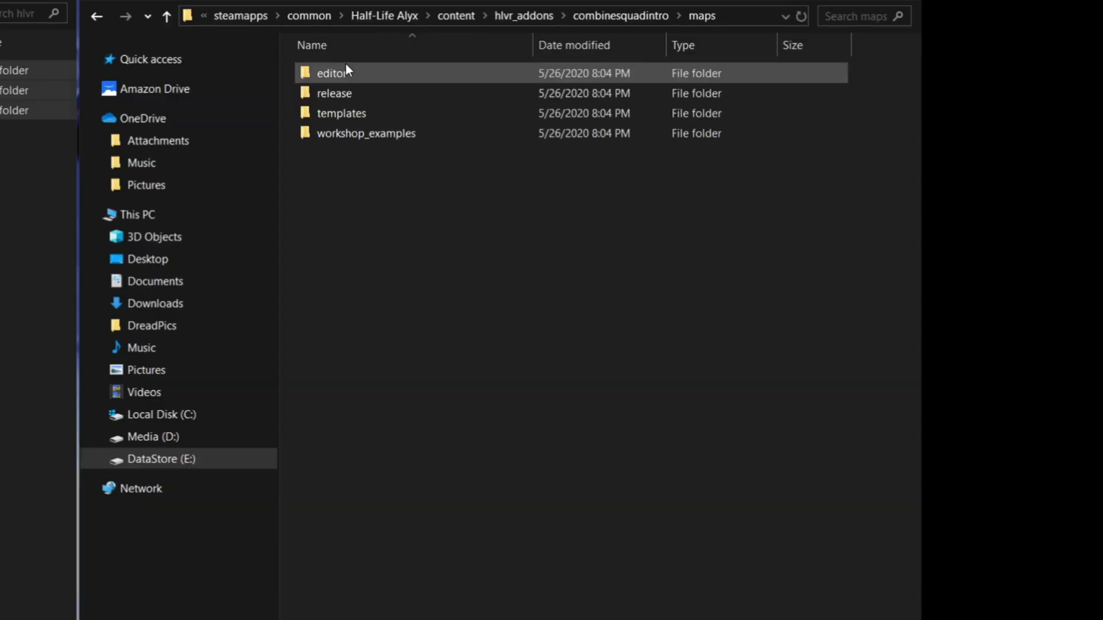
double_click(365, 92)
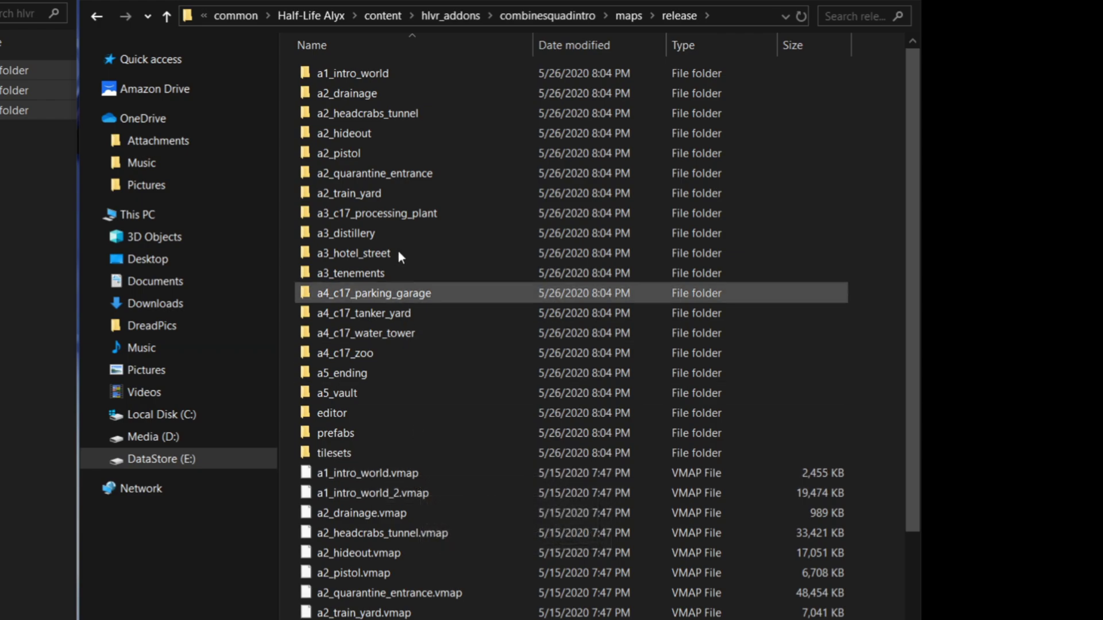
double_click(367, 71)
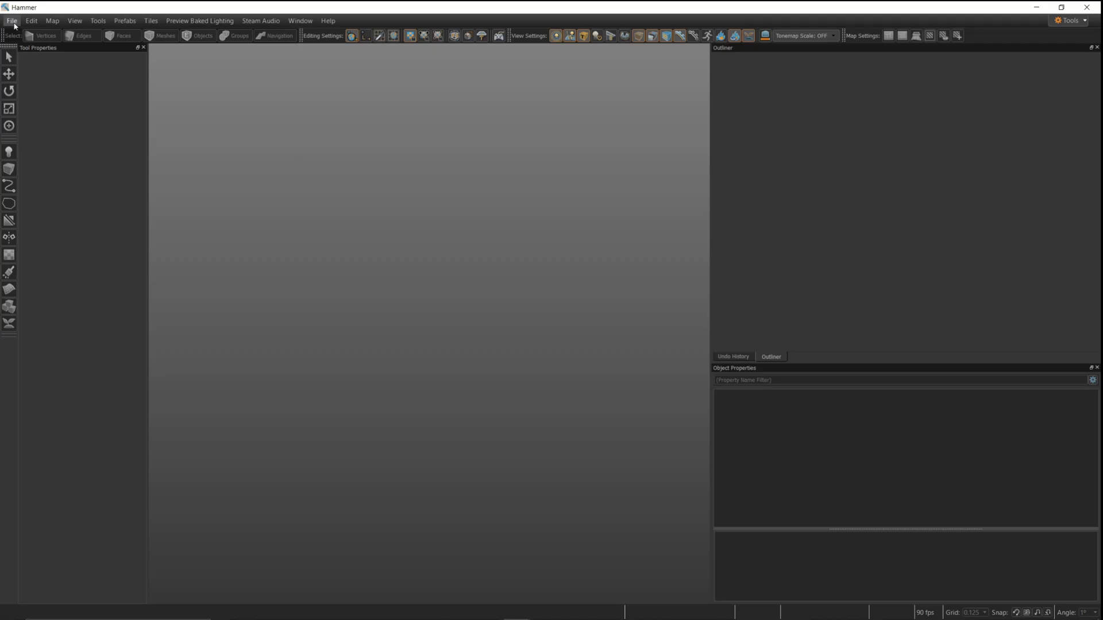
In Hammer, open a1_intro_world_2.vmap from the combinesquadintro addon's maps/release folder
click(12, 22)
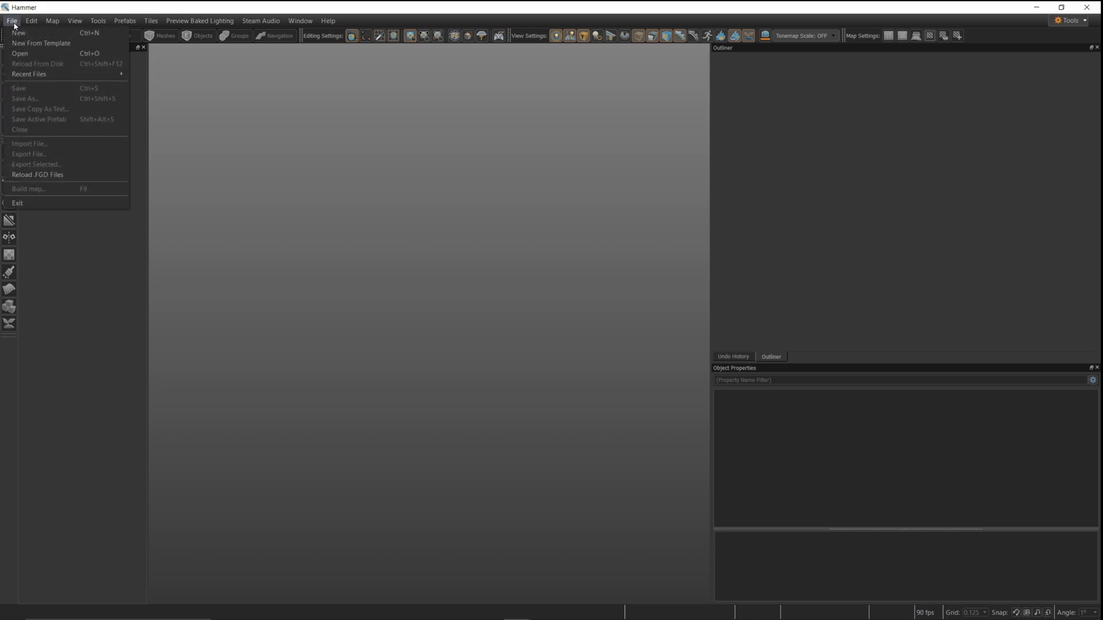
click(25, 58)
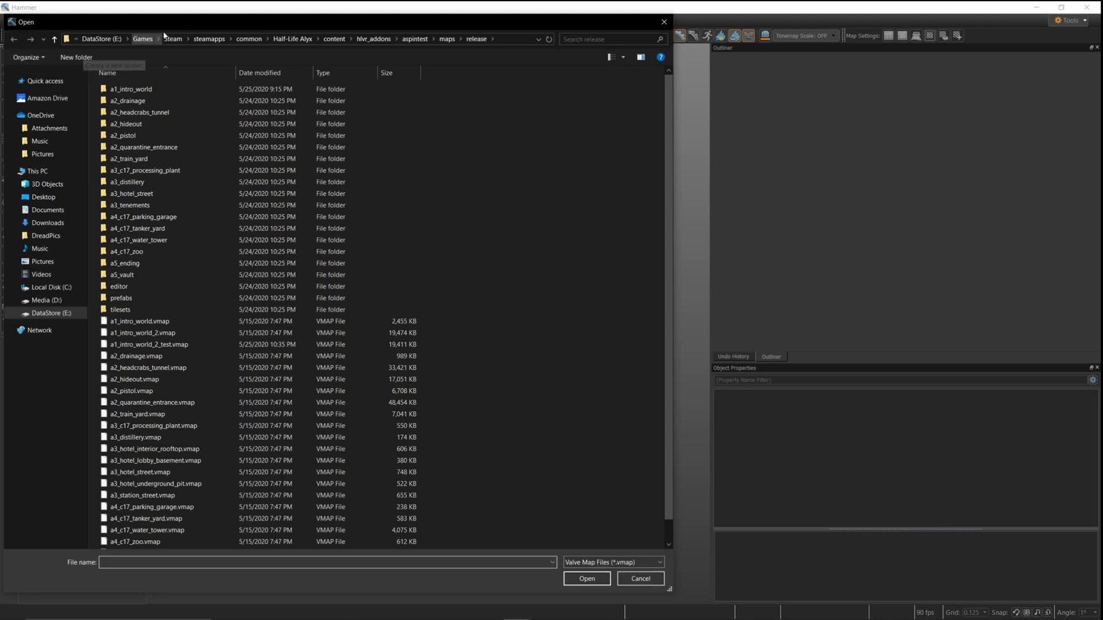
click(375, 39)
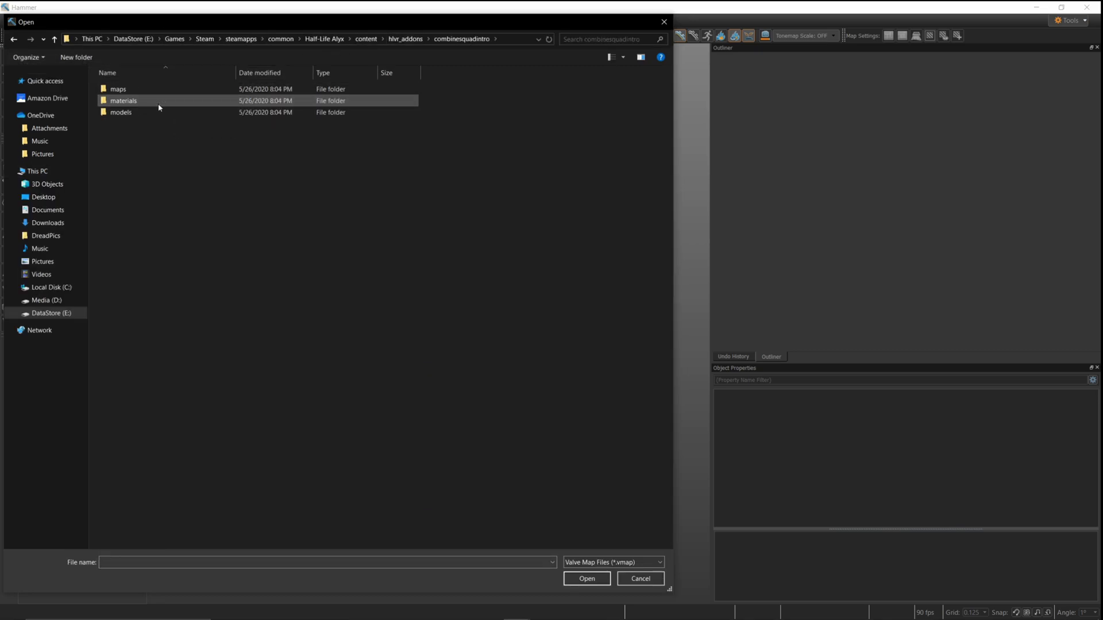
double_click(150, 89)
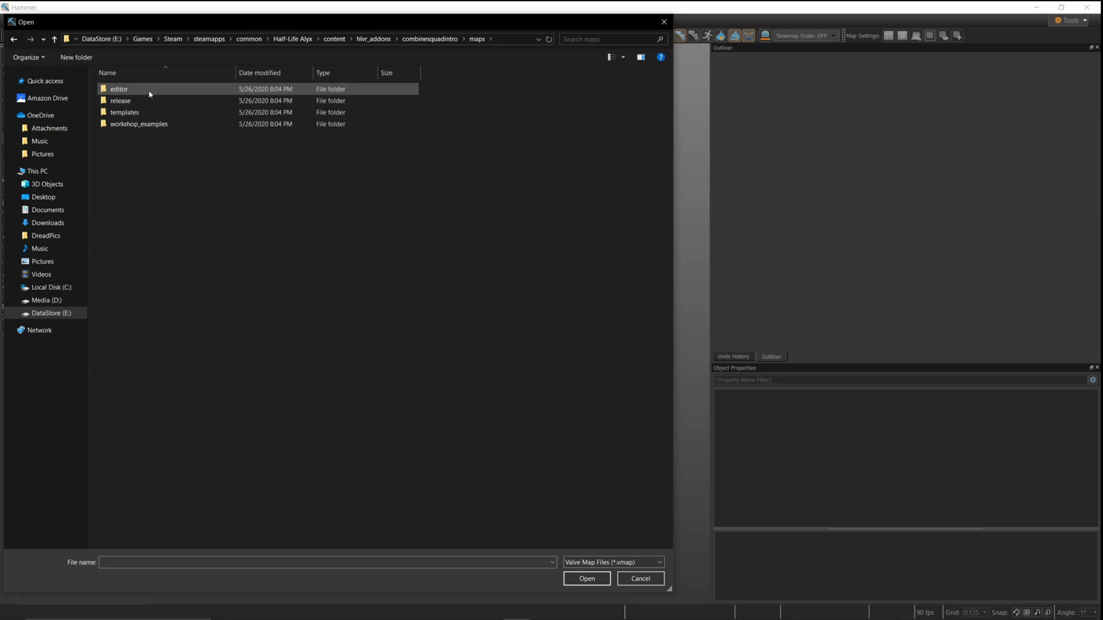
double_click(147, 102)
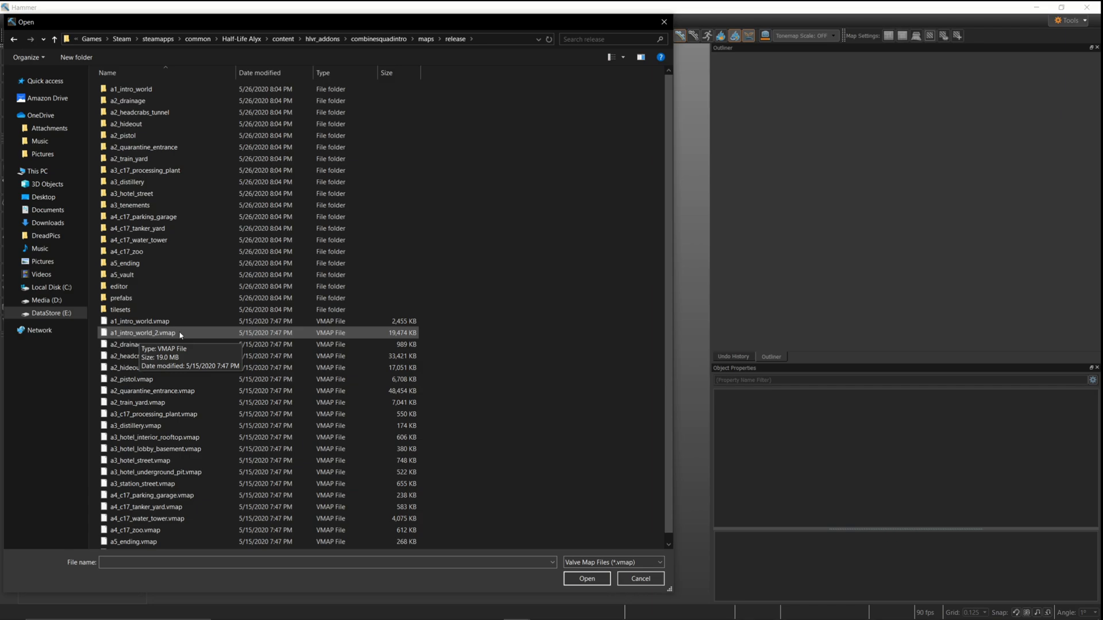
double_click(144, 333)
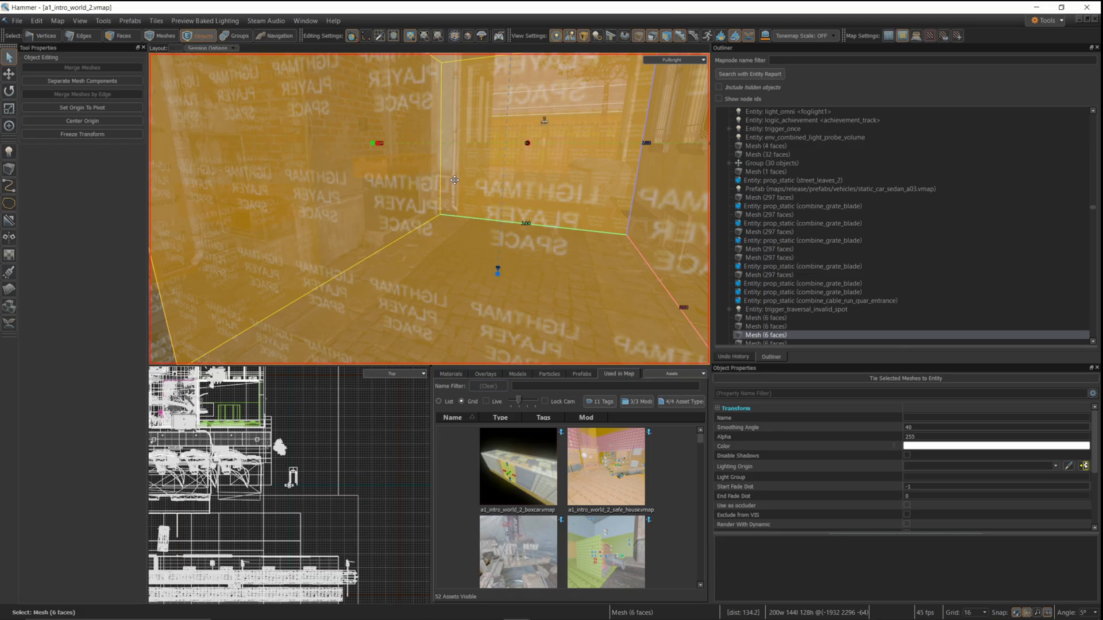
right_drag(455, 181, 458, 181)
scroll(458, 181, down, 5)
scroll(458, 183, down, 10)
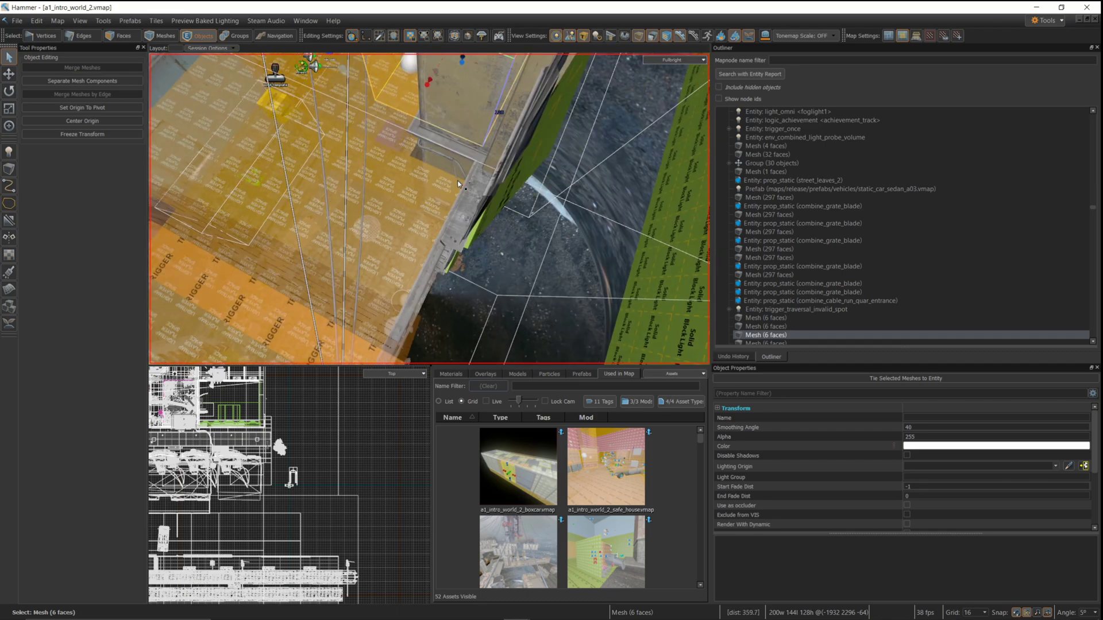
right_drag(458, 183, 473, 228)
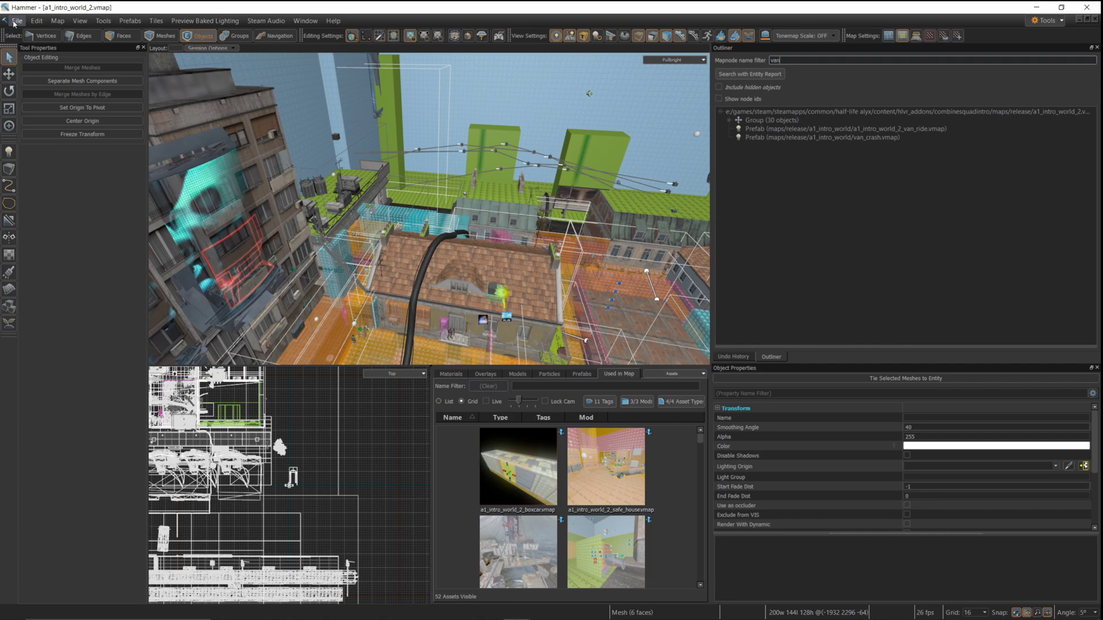
Save the map as a new file named a1_intro_world_2_combinesquad in the addon's maps/release folder
click(17, 21)
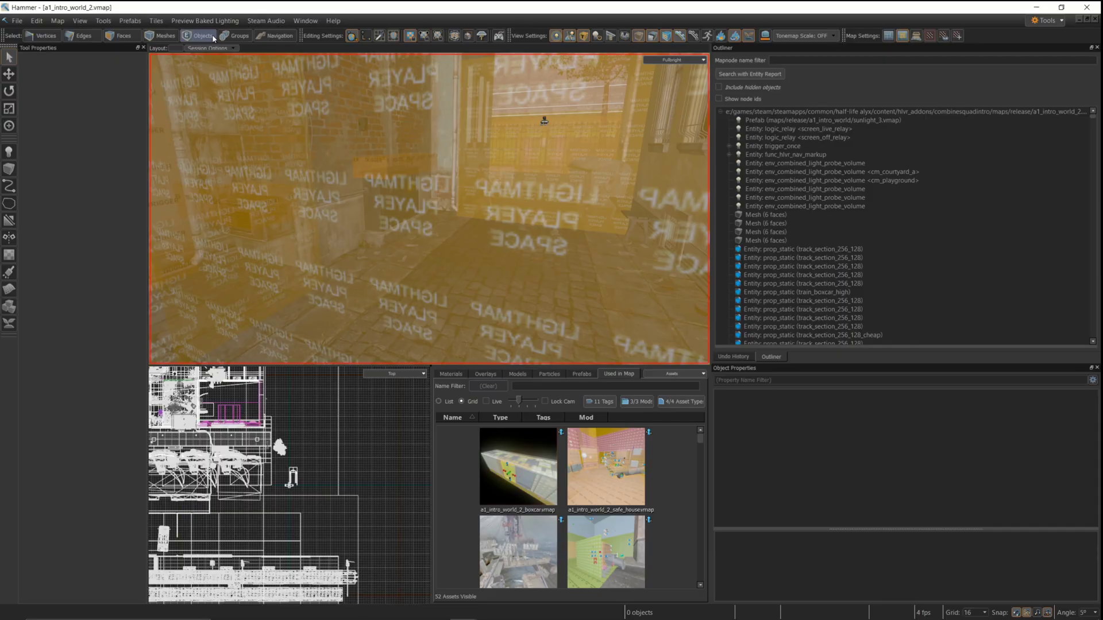
click(18, 21)
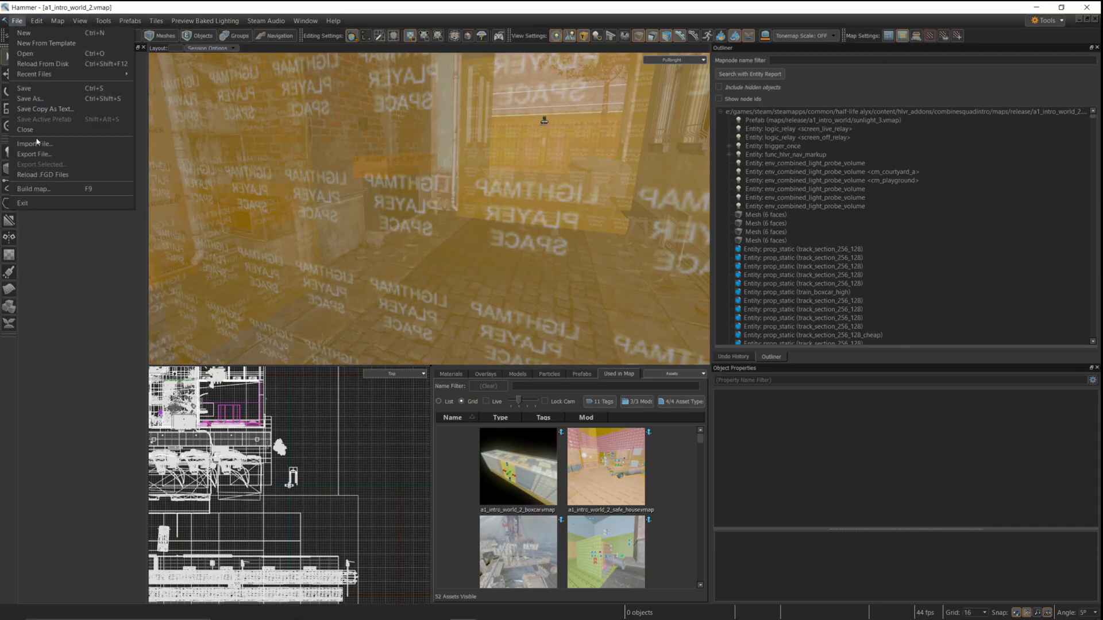
click(29, 99)
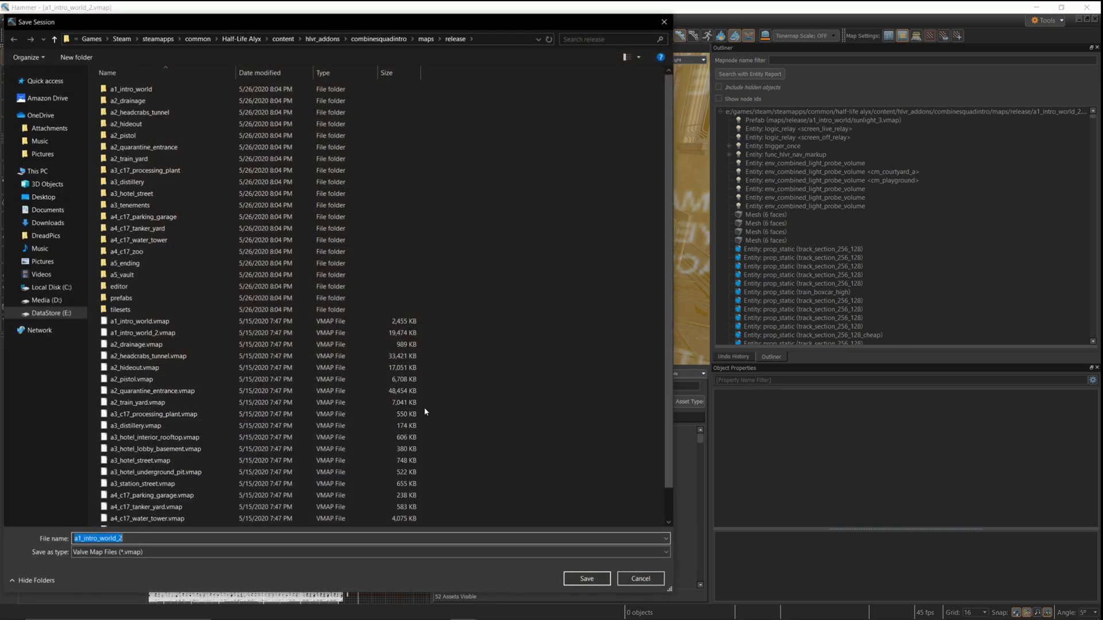
click(193, 537)
click(602, 576)
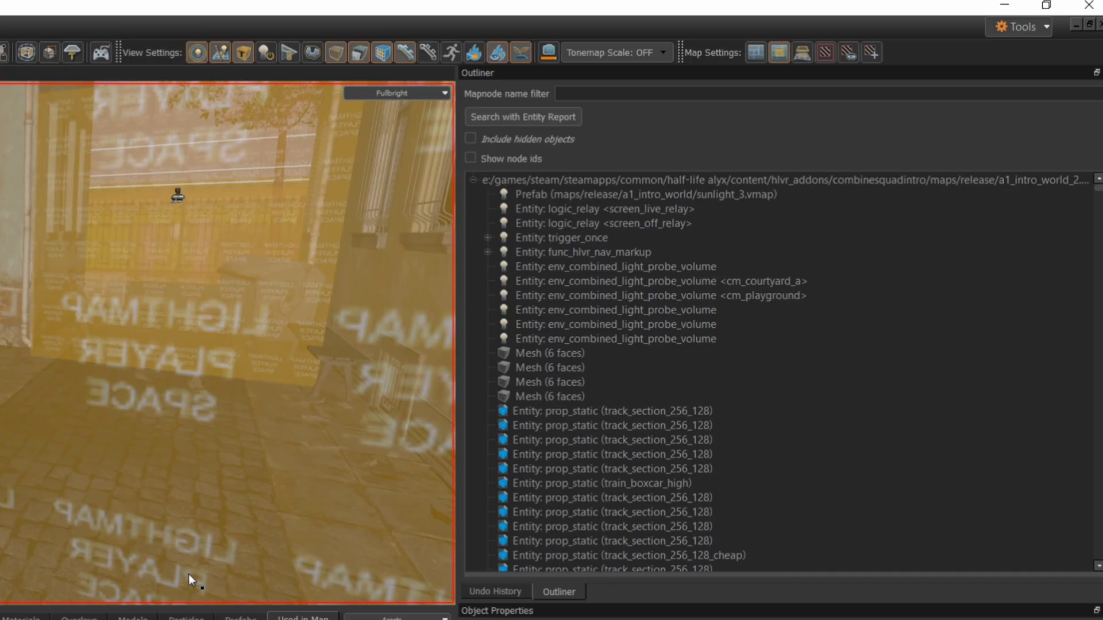
Filter the map nodes by "van" and delete the a1_intro_world_2_van_ride.vmap and van_crash.vmap prefabs
click(736, 92)
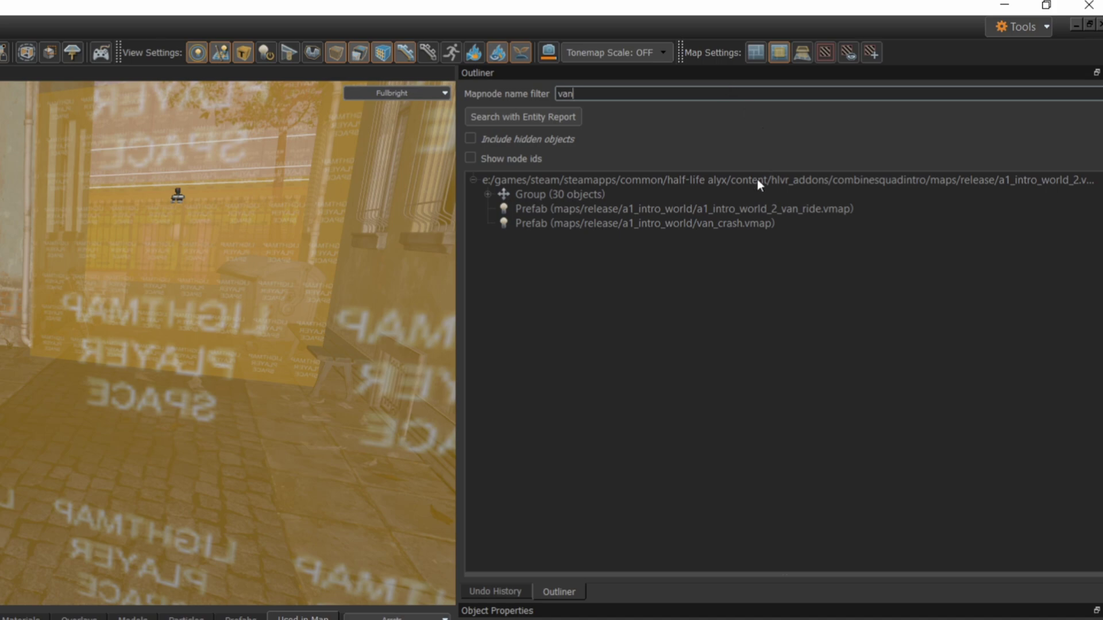
click(752, 211)
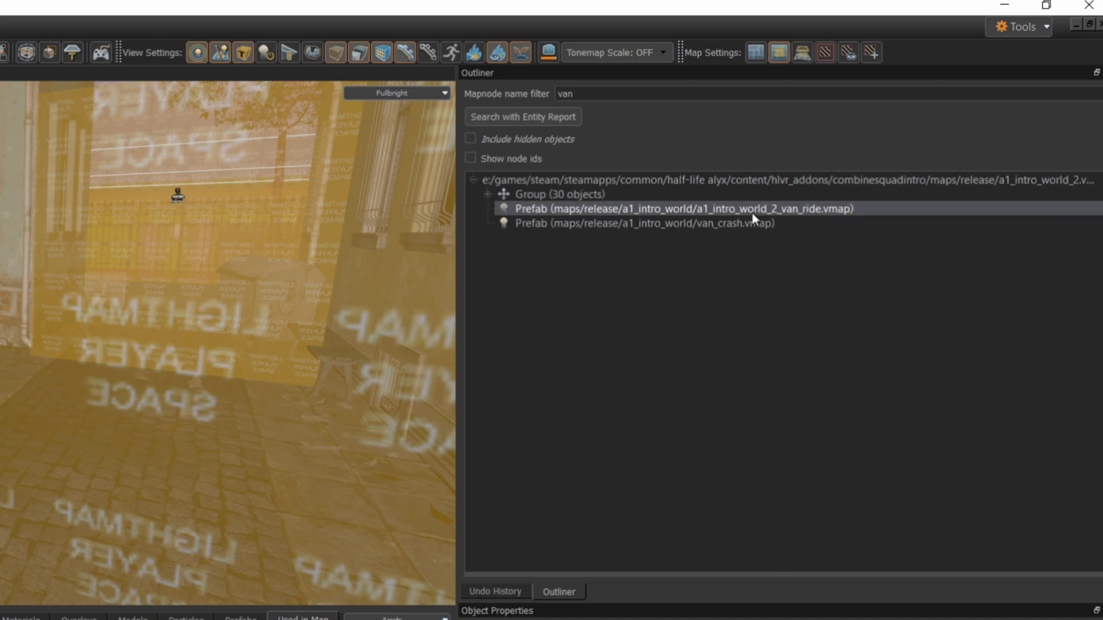
key(Delete)
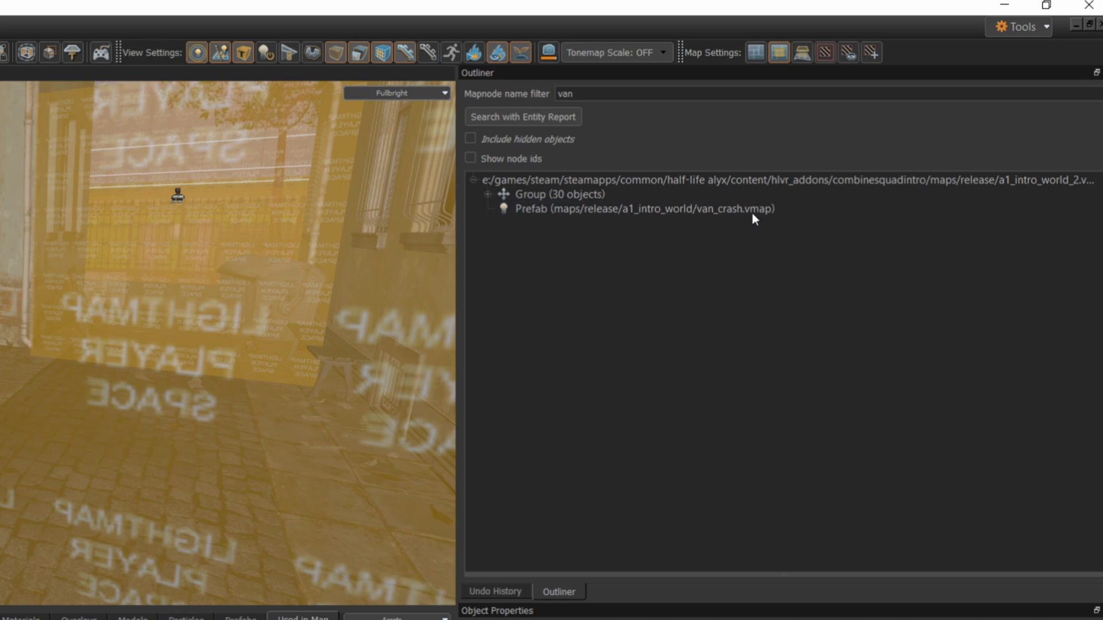
click(711, 210)
key(Delete)
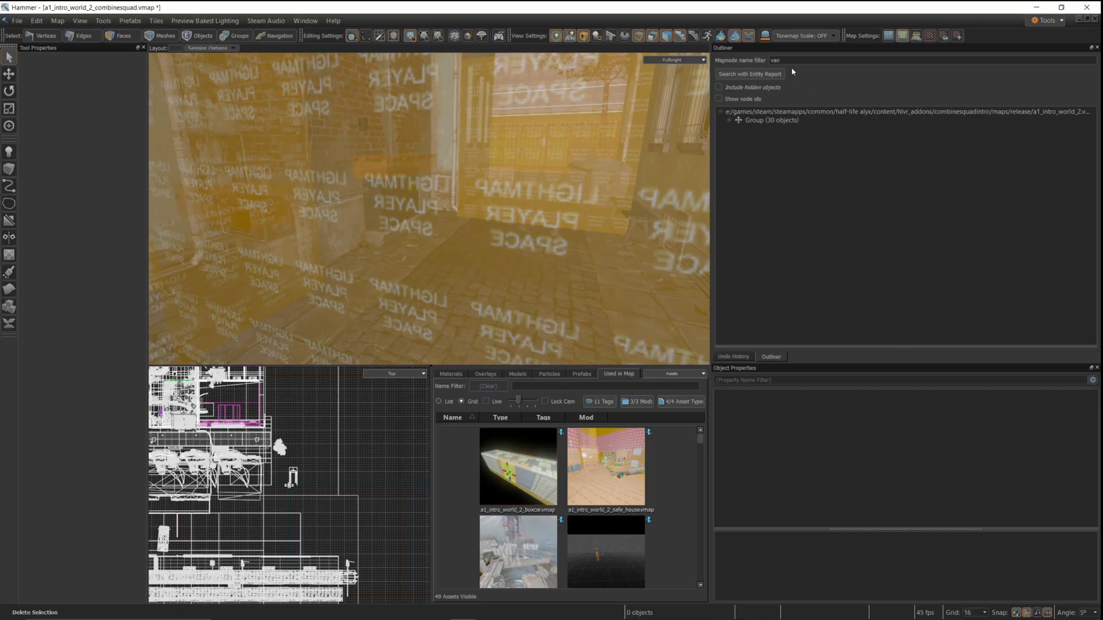
Clear the map node name filter and open the map's Entity Report
click(792, 60)
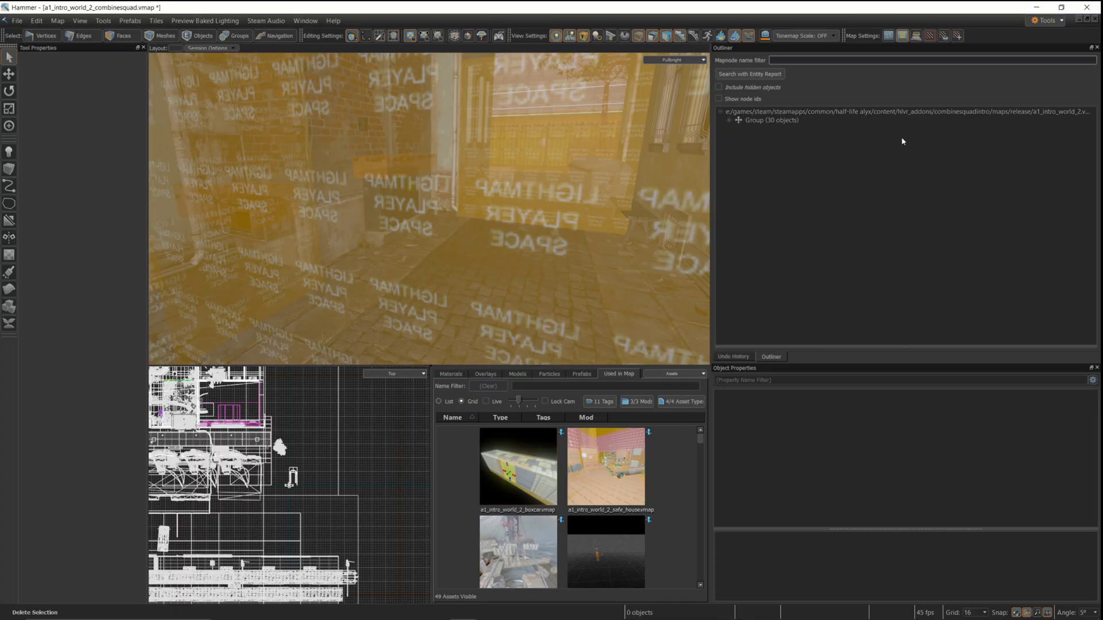
click(729, 120)
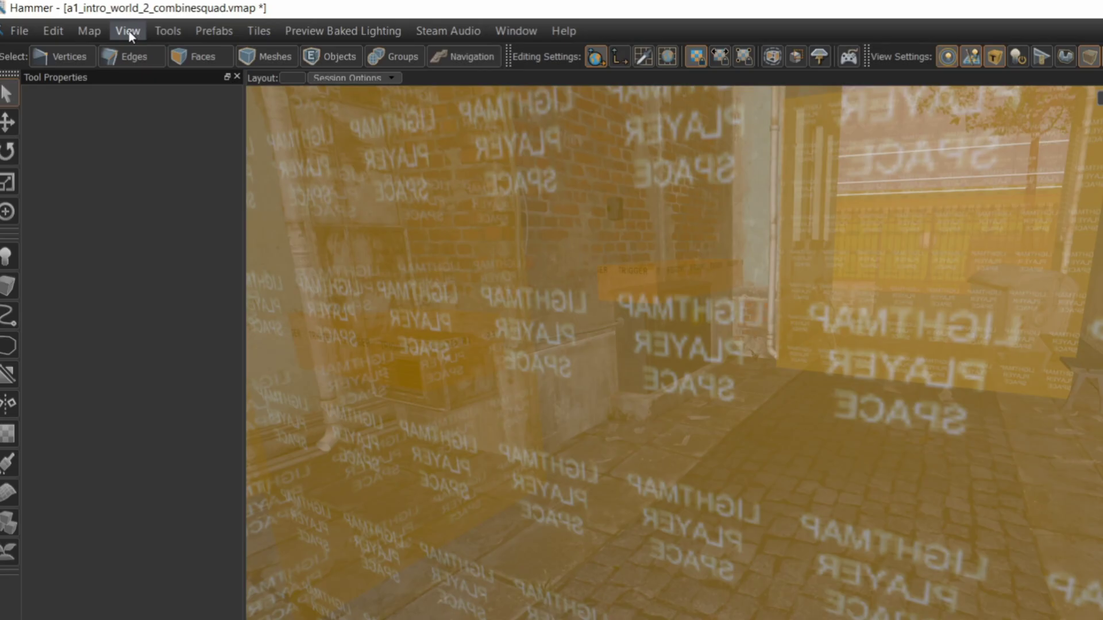
click(89, 31)
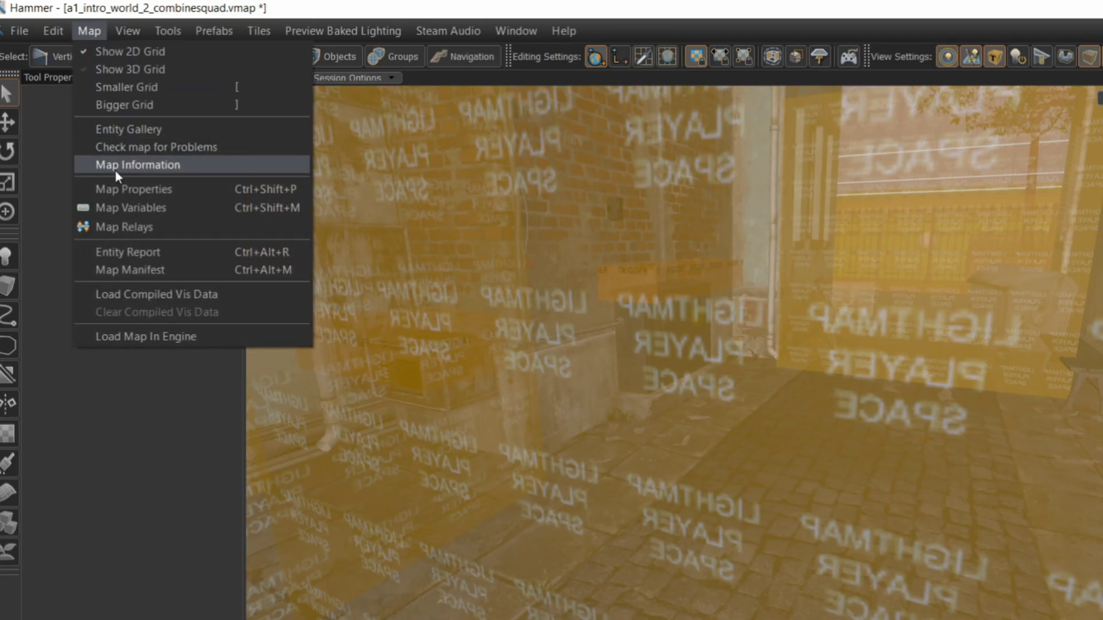
click(123, 251)
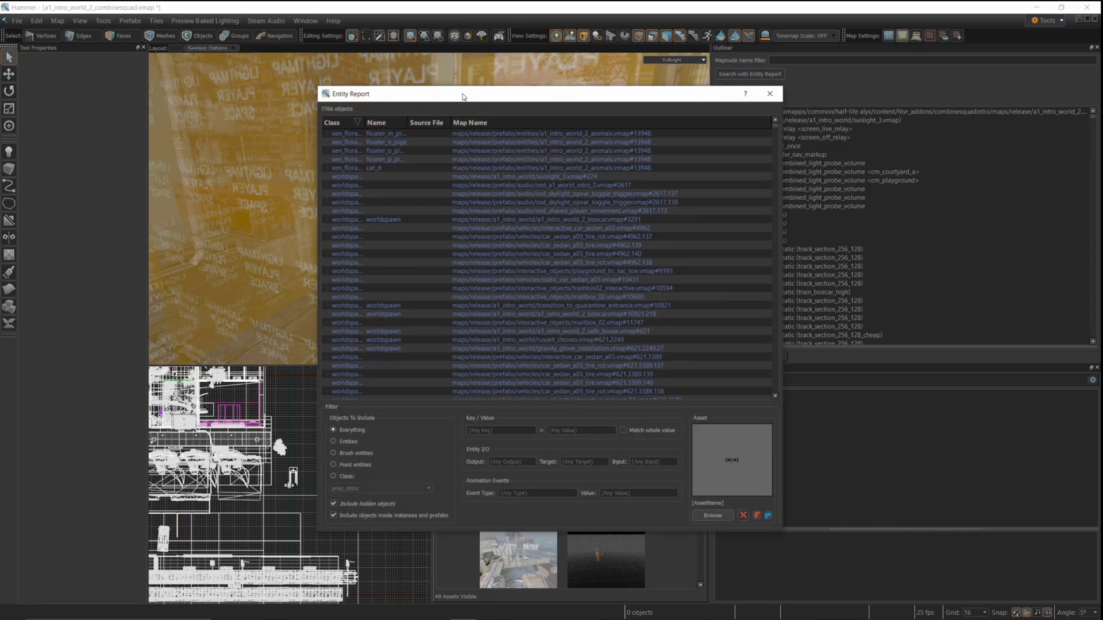
Filter the Entity Report to objects whose class key contains info_pla and widen the report window
drag(463, 96, 521, 111)
click(559, 446)
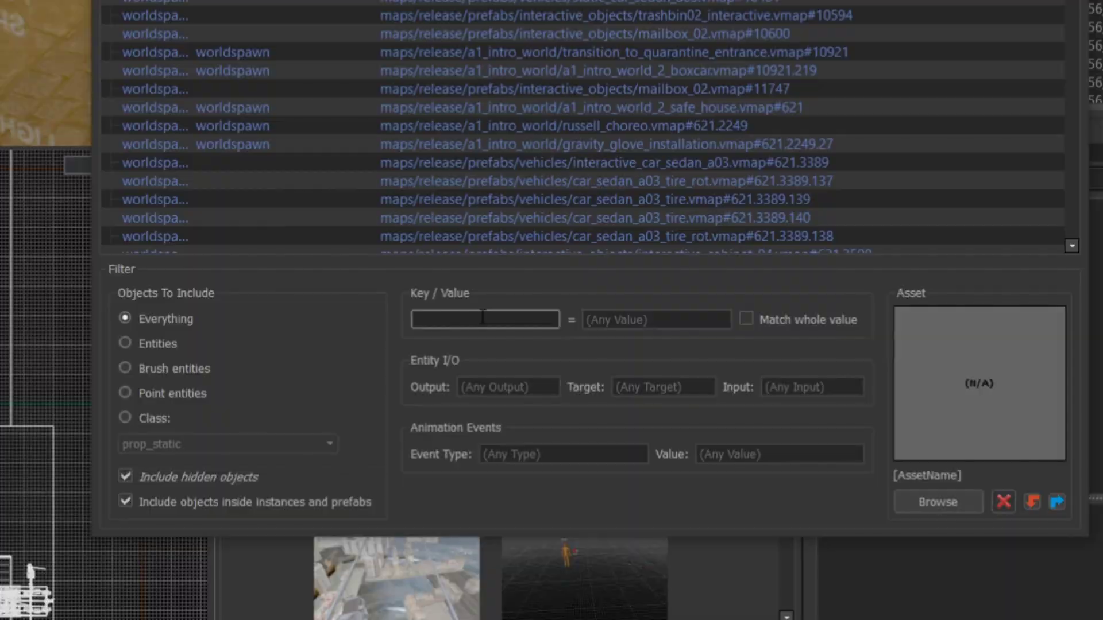
text(class)
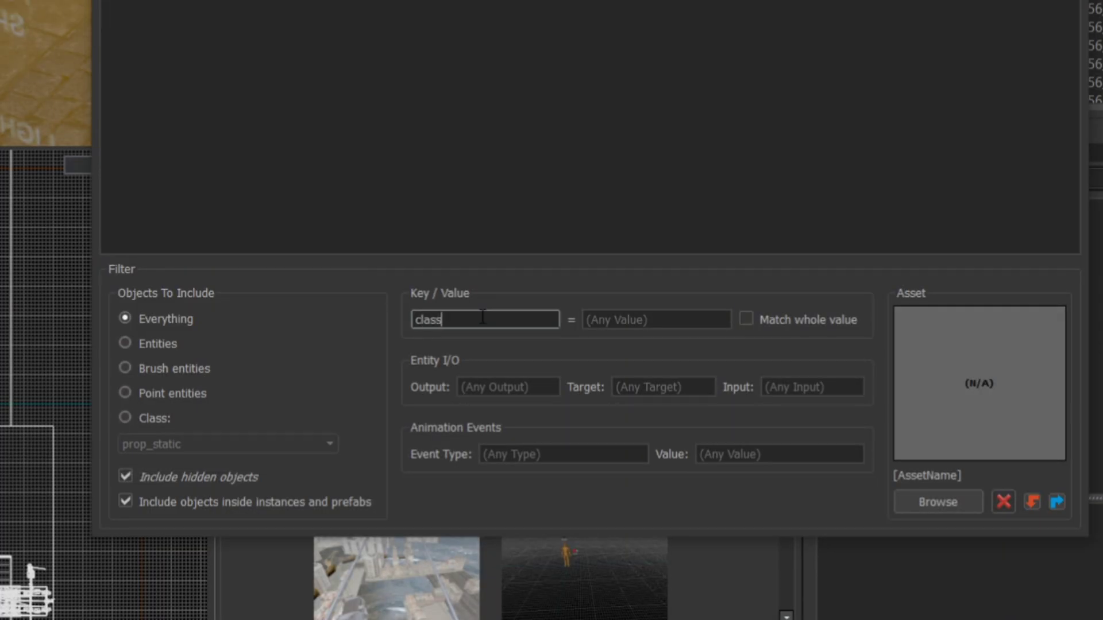
click(668, 319)
text(info)
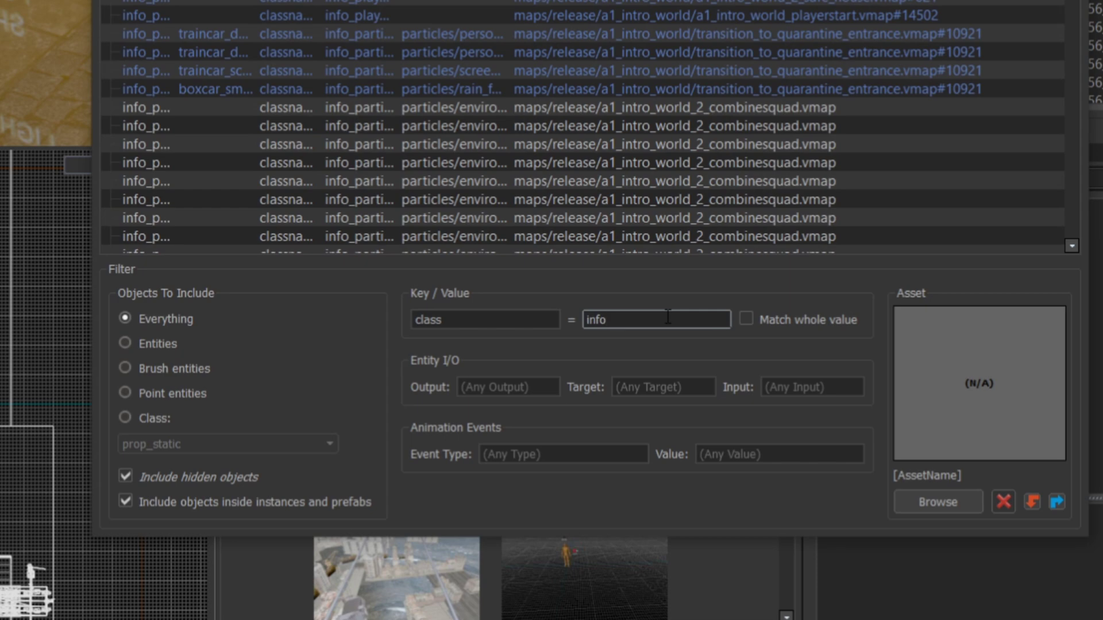
text(_pla)
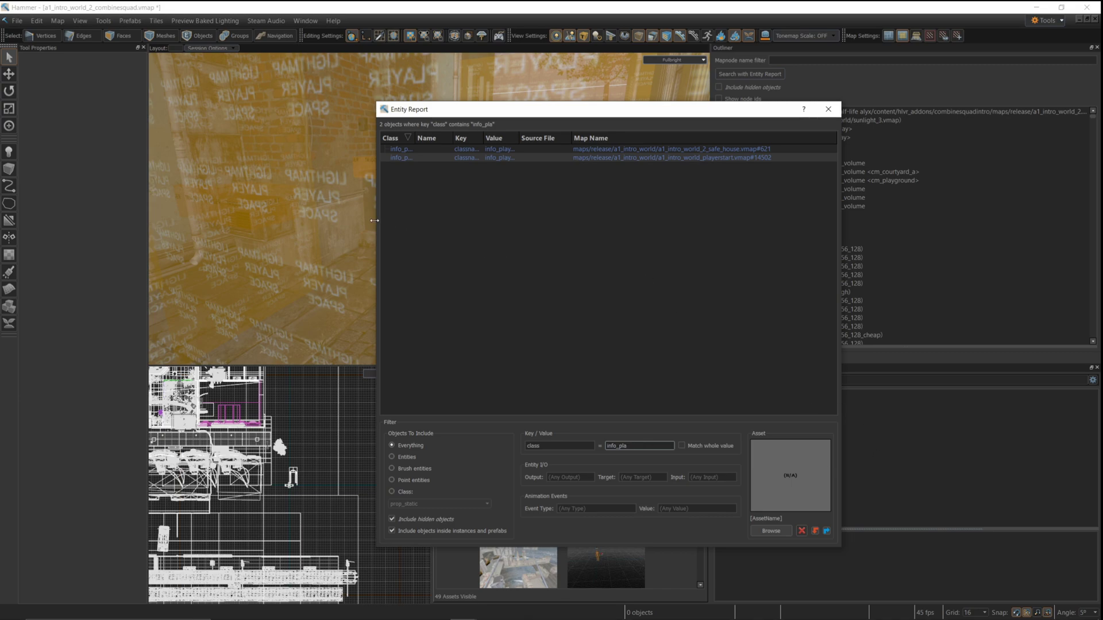
drag(375, 220, 288, 219)
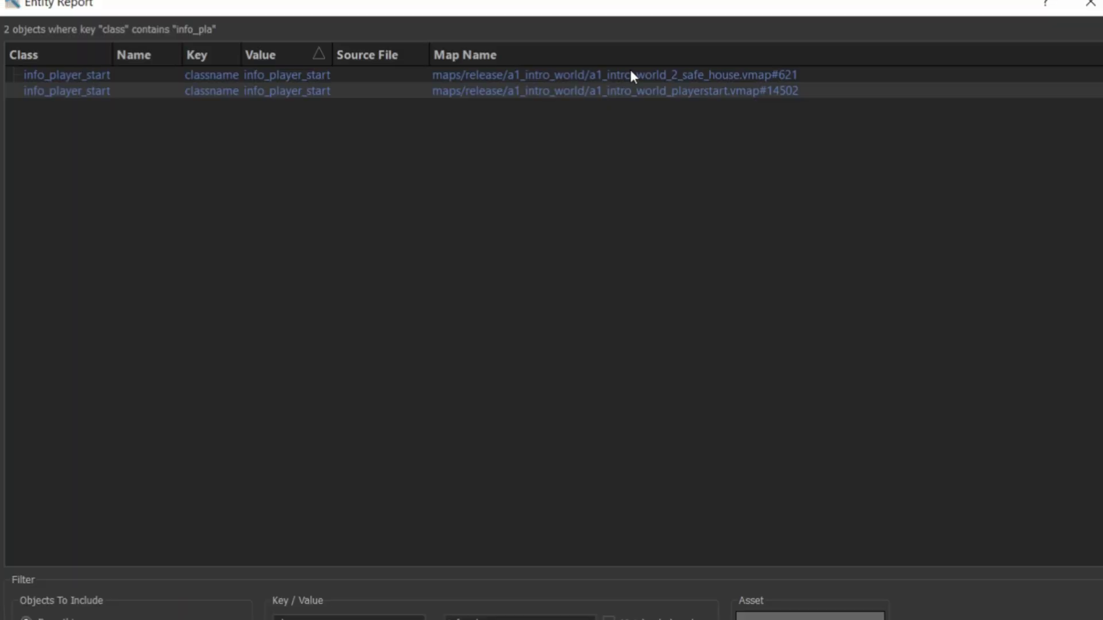
Go to the info_player_start inside the a1_intro_world_playerstart.vmap prefab from the report and close the report
click(654, 91)
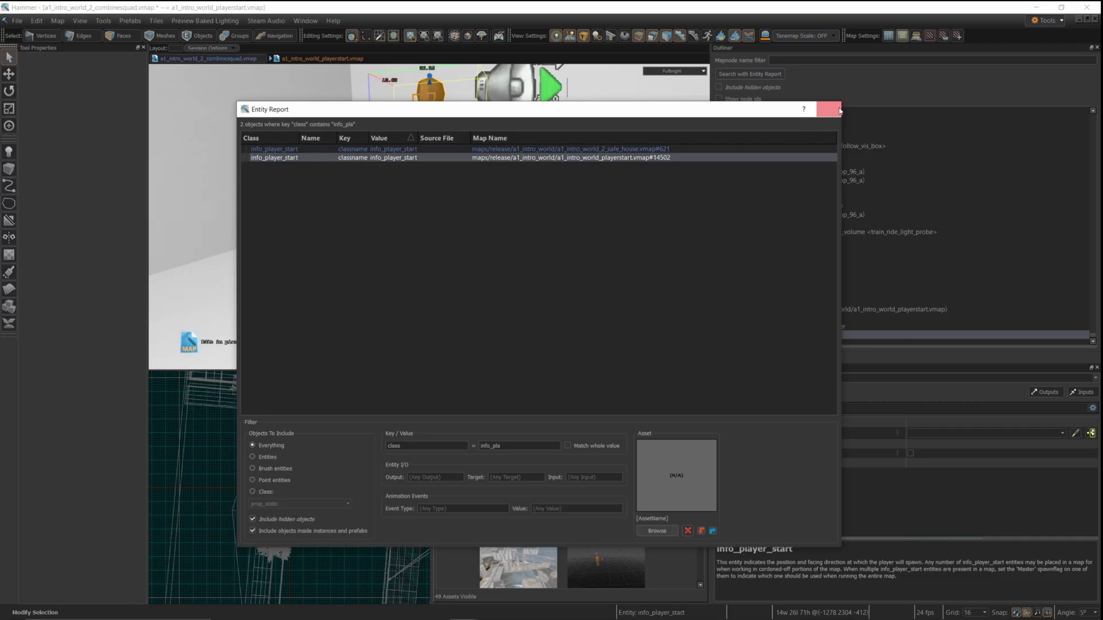
click(828, 109)
mouse_move(429, 217)
right_down()
mouse_move(561, 256)
mouse_move(430, 216)
mouse_move(603, 255)
mouse_move(429, 217)
right_up()
scroll(561, 256, down, 1)
scroll(569, 255, down, 3)
scroll(598, 256, down, 2)
scroll(603, 254, up, 3)
Disable the Master spawnflag of the info_player_start in the a1_intro_world_playerstart prefab
click(461, 270)
double_click(462, 269)
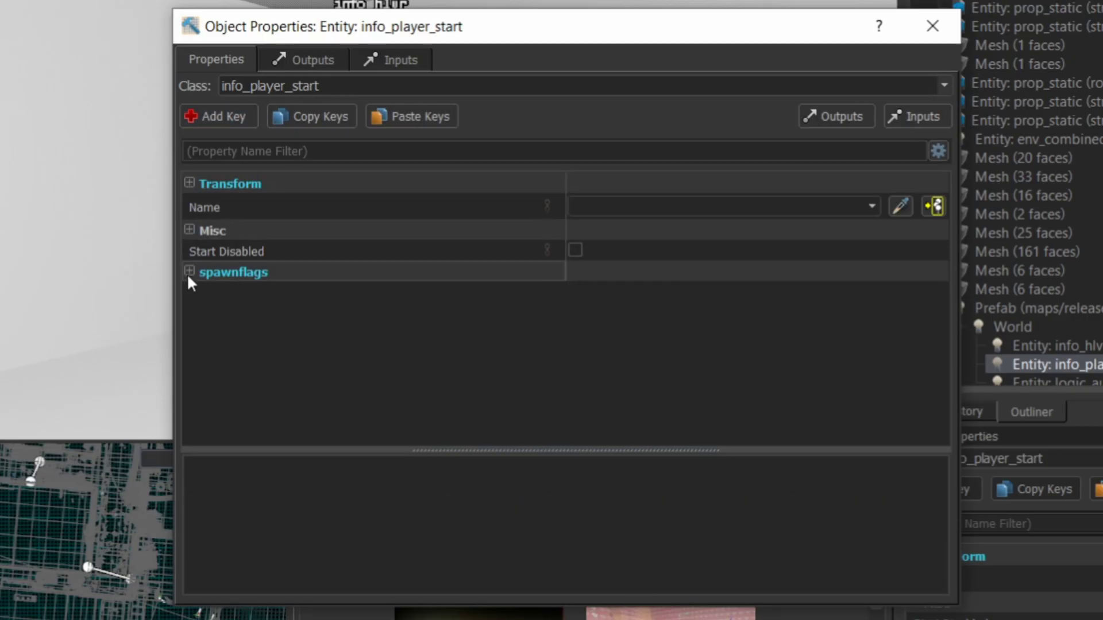
click(189, 271)
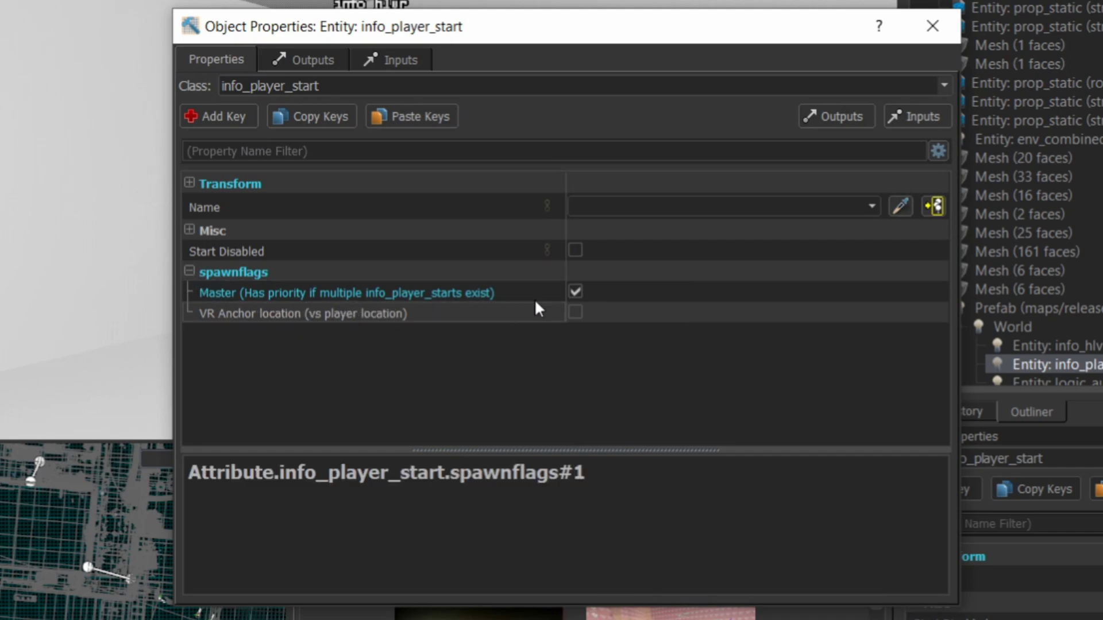
click(575, 293)
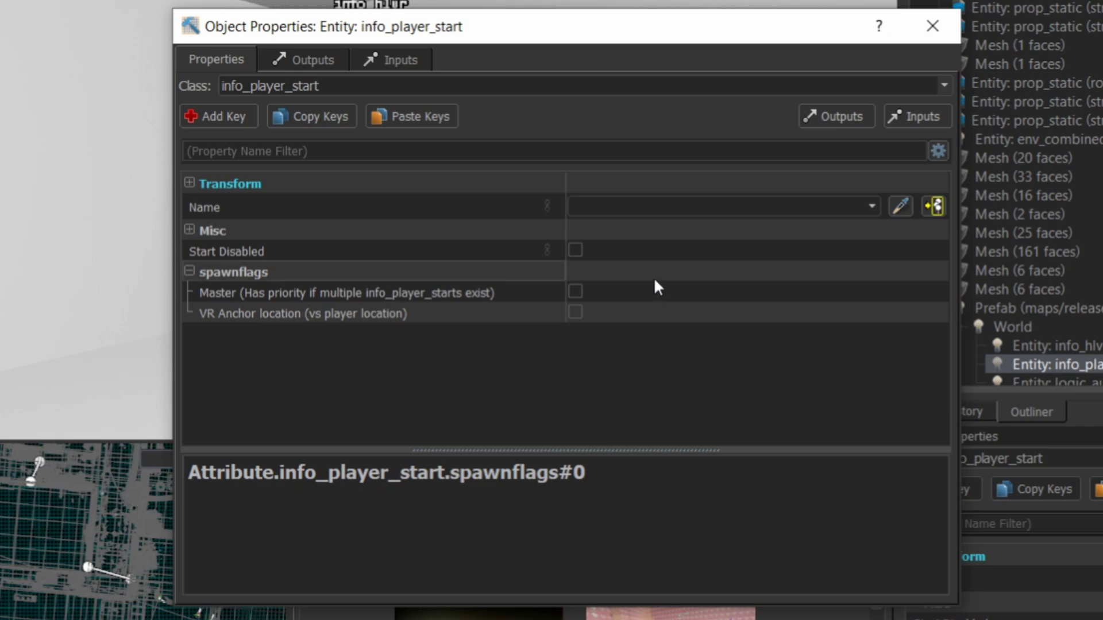
click(930, 17)
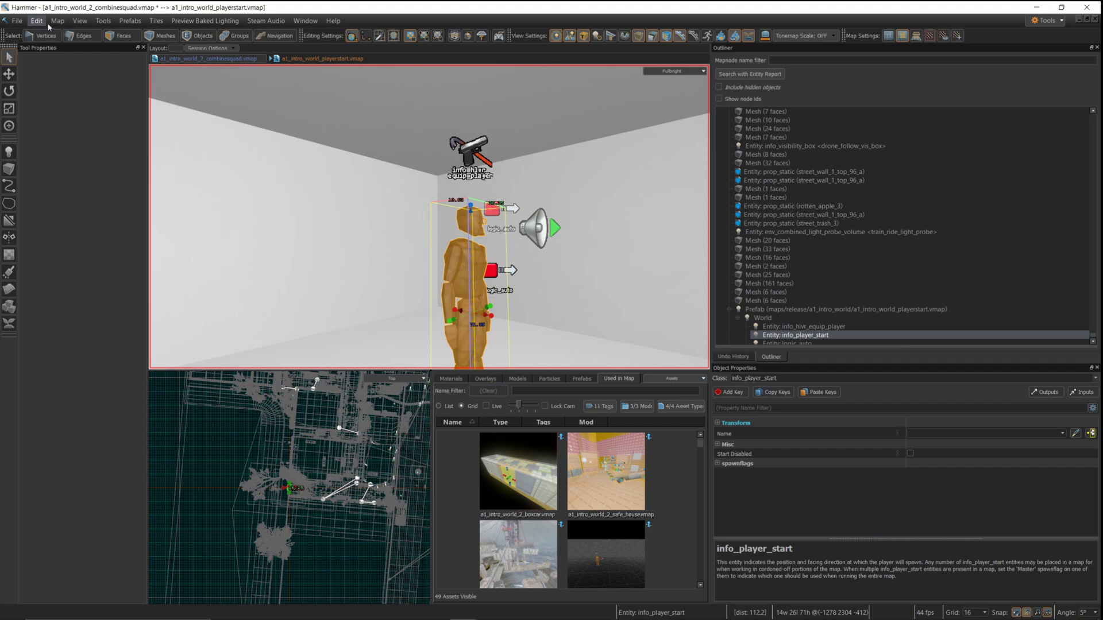
Use the Entity Report to locate and inspect the info_player_start inside the a1_intro_world_2_safe_house.vmap prefab
click(57, 22)
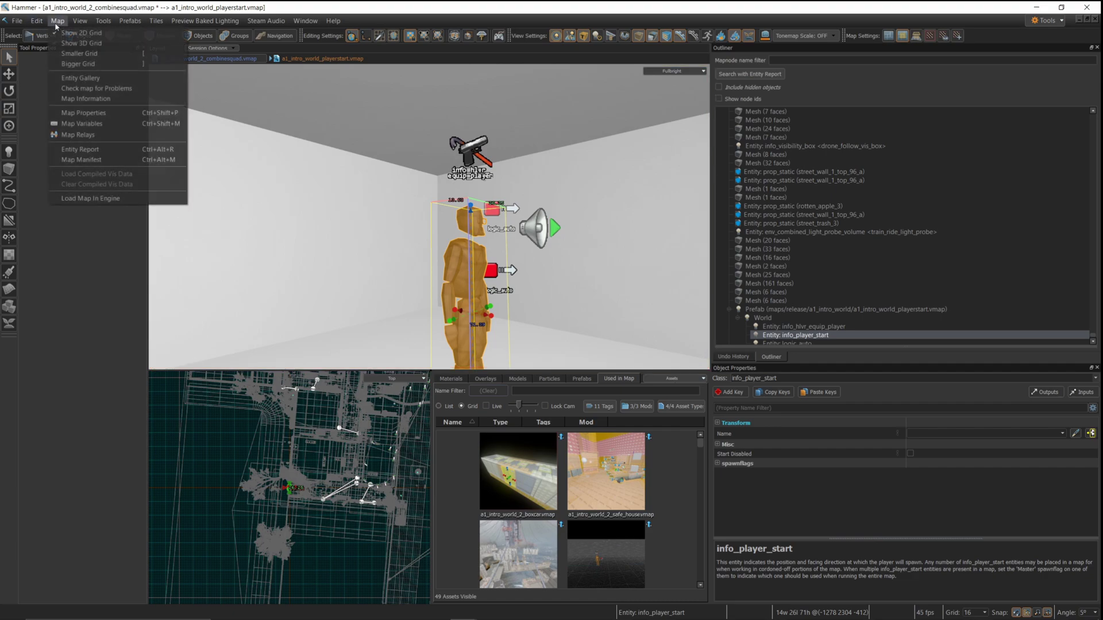
click(106, 152)
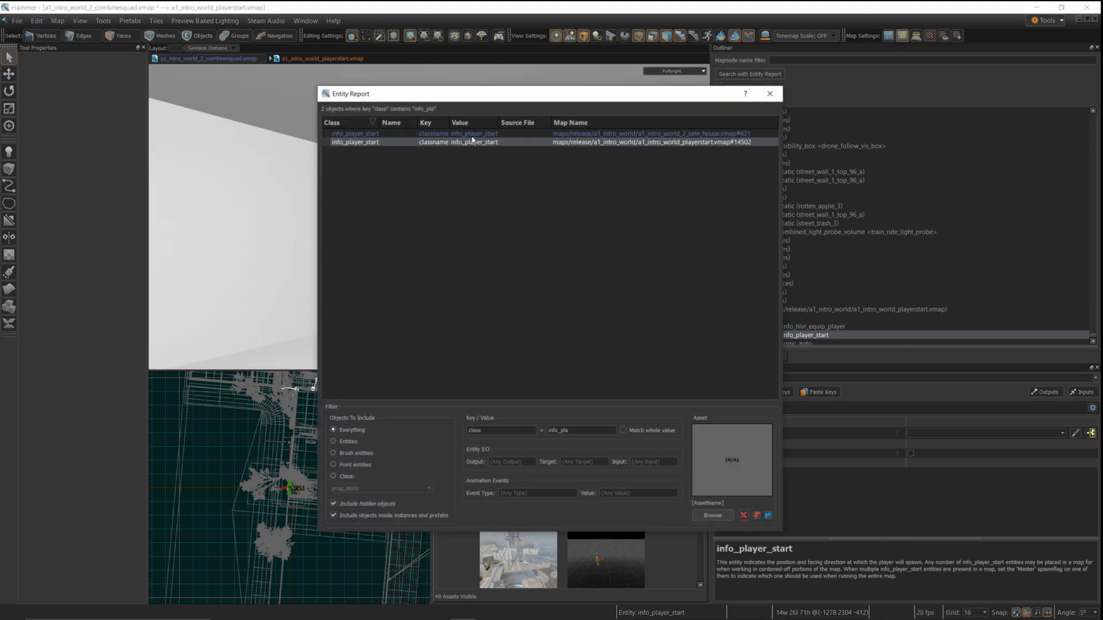
click(672, 212)
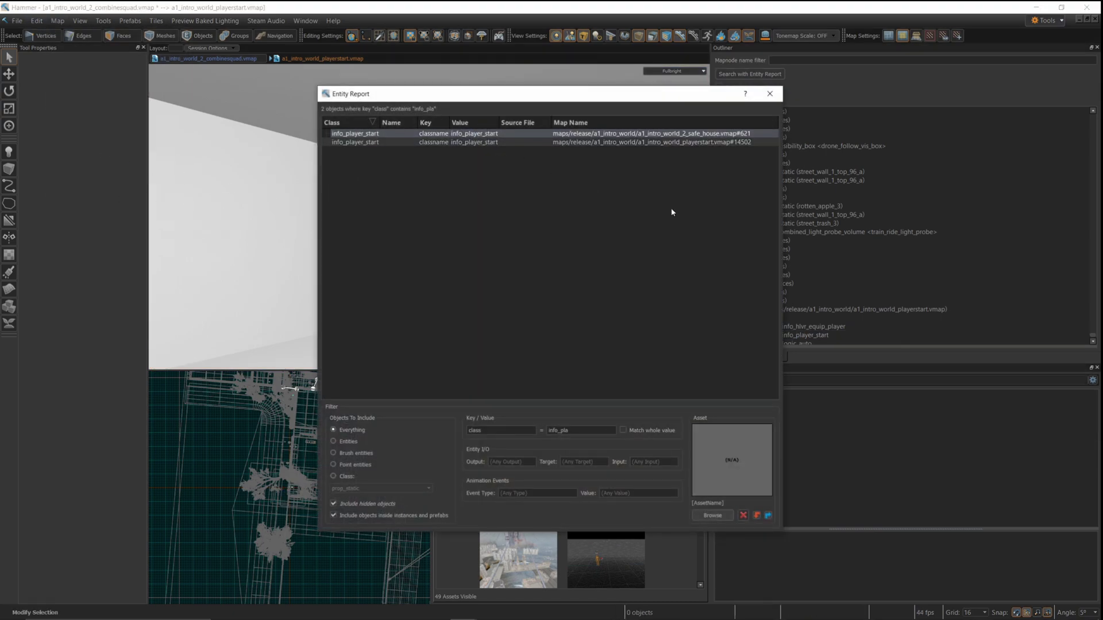
double_click(676, 136)
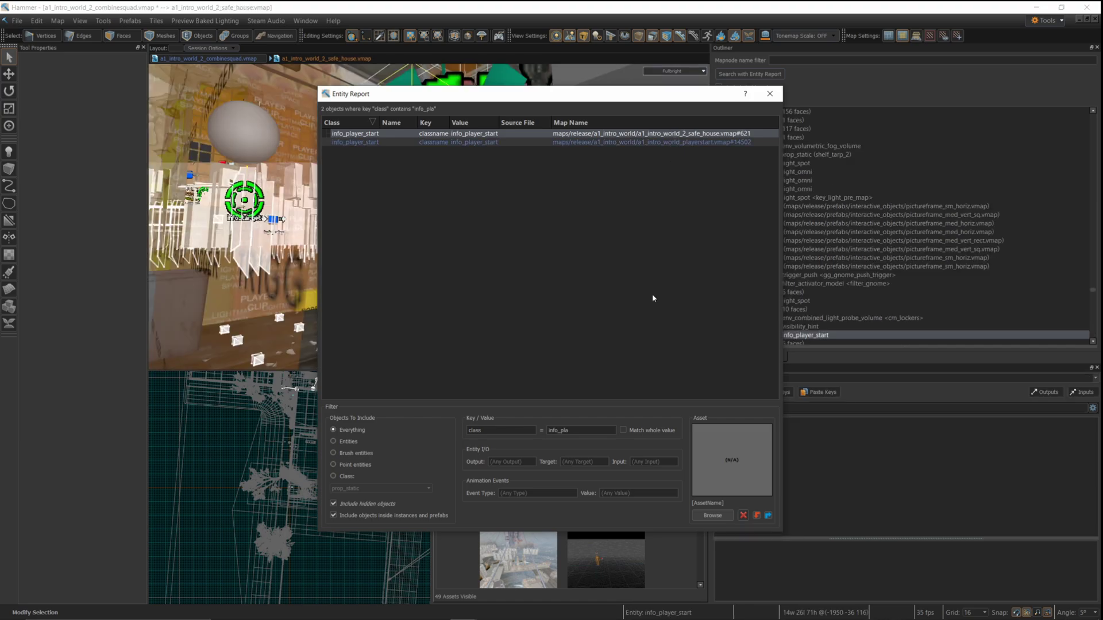
click(770, 93)
right_drag(344, 193, 287, 199)
right_drag(373, 203, 523, 233)
mouse_move(429, 216)
right_down()
mouse_move(357, 174)
mouse_move(456, 164)
mouse_move(489, 185)
mouse_move(588, 178)
mouse_move(582, 215)
mouse_move(535, 247)
mouse_move(549, 246)
mouse_move(517, 240)
mouse_move(525, 242)
right_up()
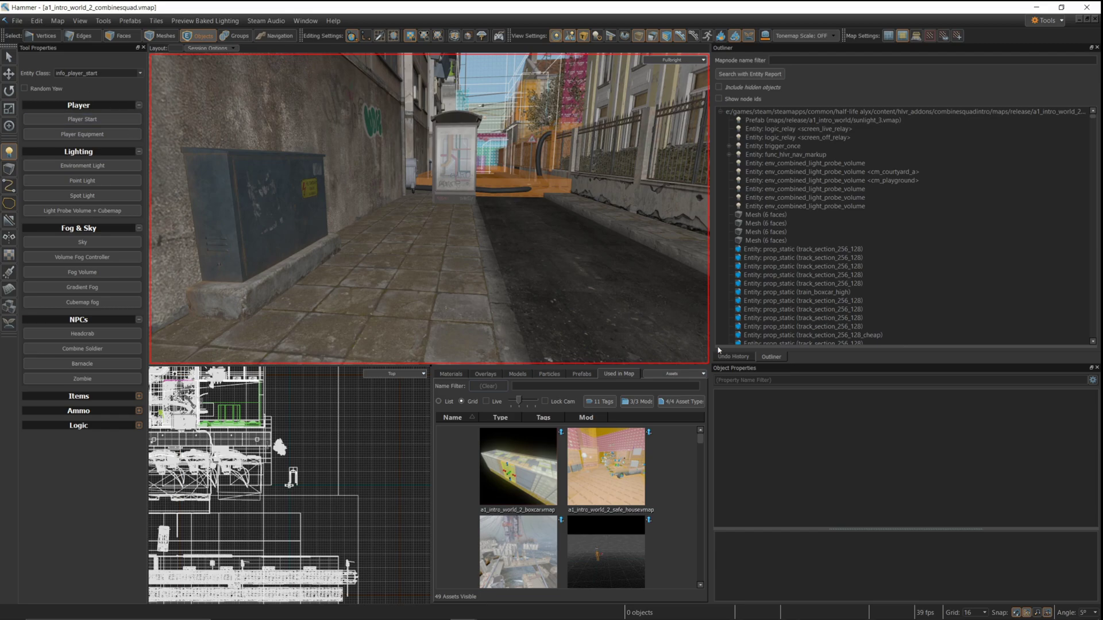
Place an info_player_start on the sidewalk near the electrical box and enable its Master spawnflag
click(443, 269)
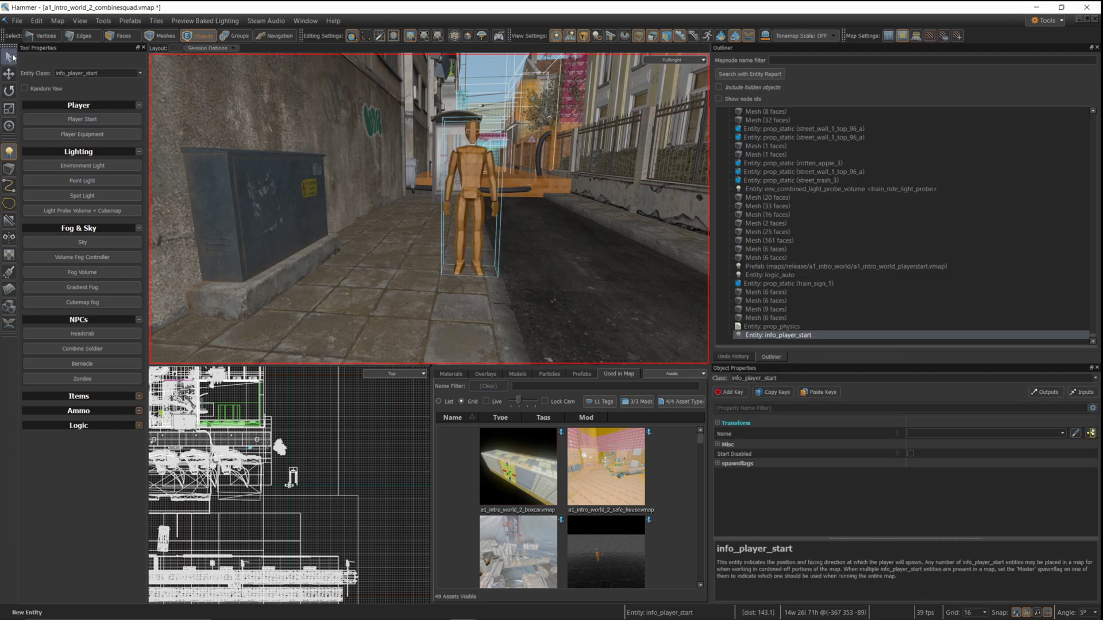
click(9, 57)
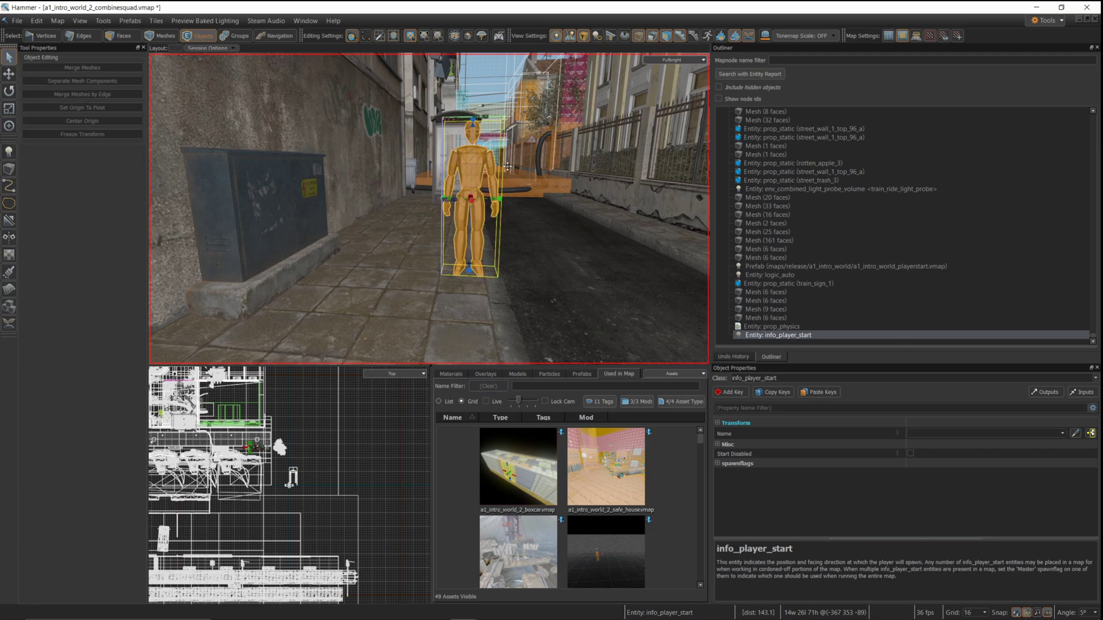
double_click(474, 169)
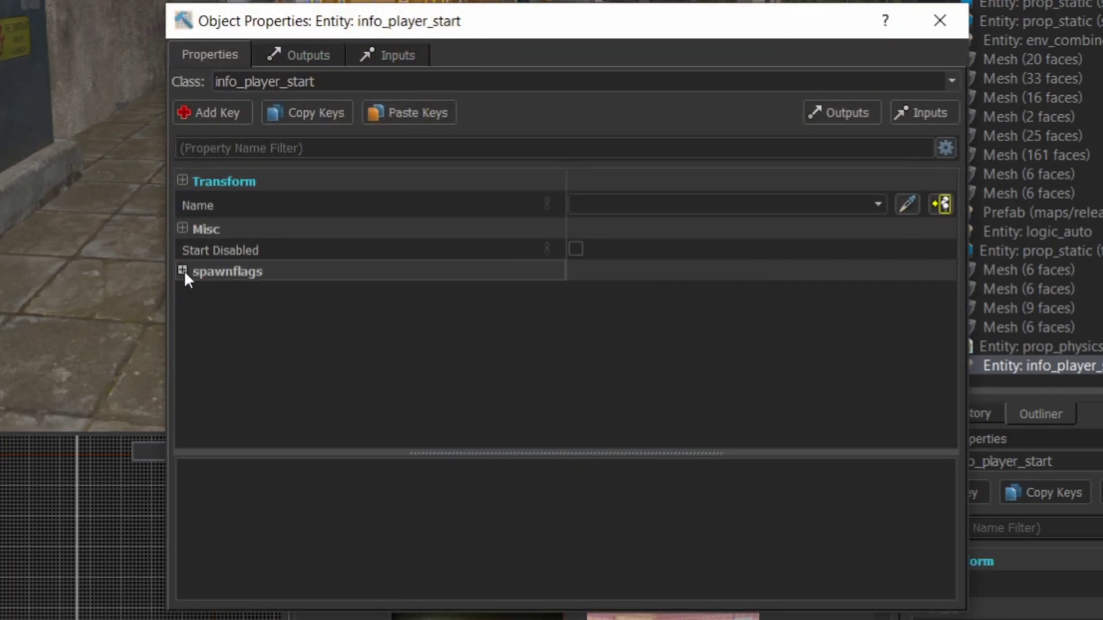
click(183, 271)
click(577, 291)
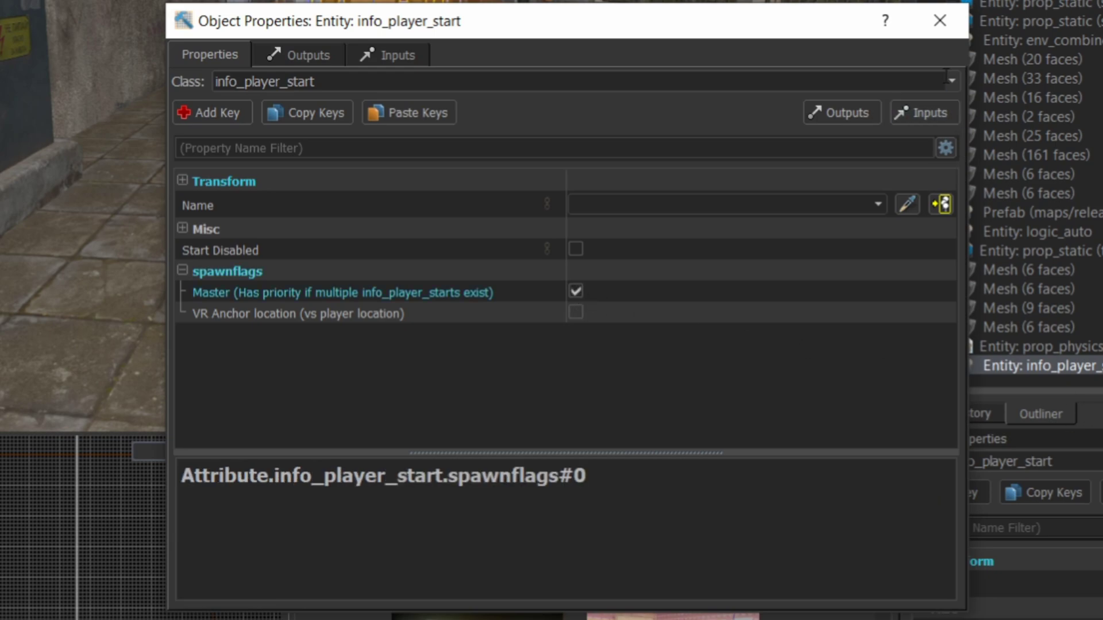
click(943, 26)
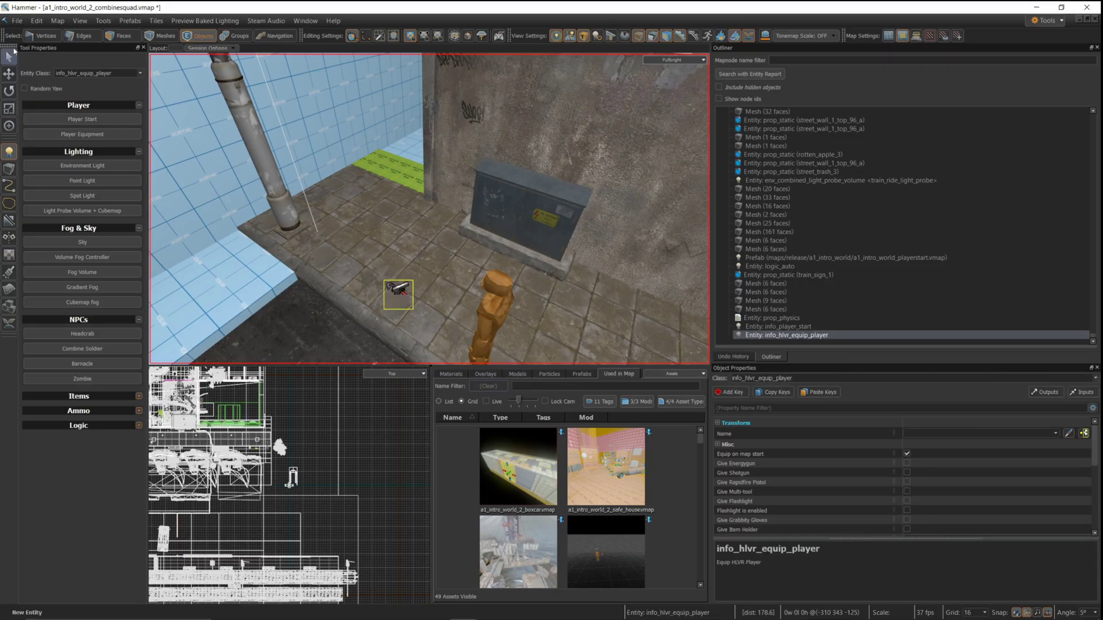
Move the info_hlvr_equip_player beside the sidewalk player start and enable Give Rapidfire Pistol and Give Shotgun
click(9, 74)
drag(403, 280, 515, 260)
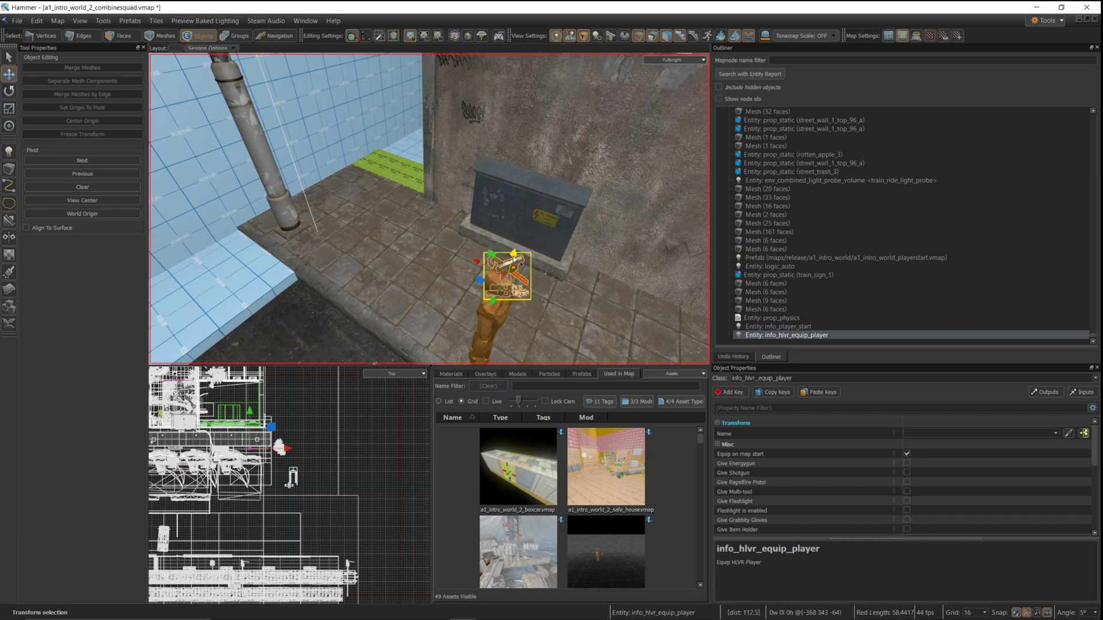
double_click(514, 261)
click(560, 195)
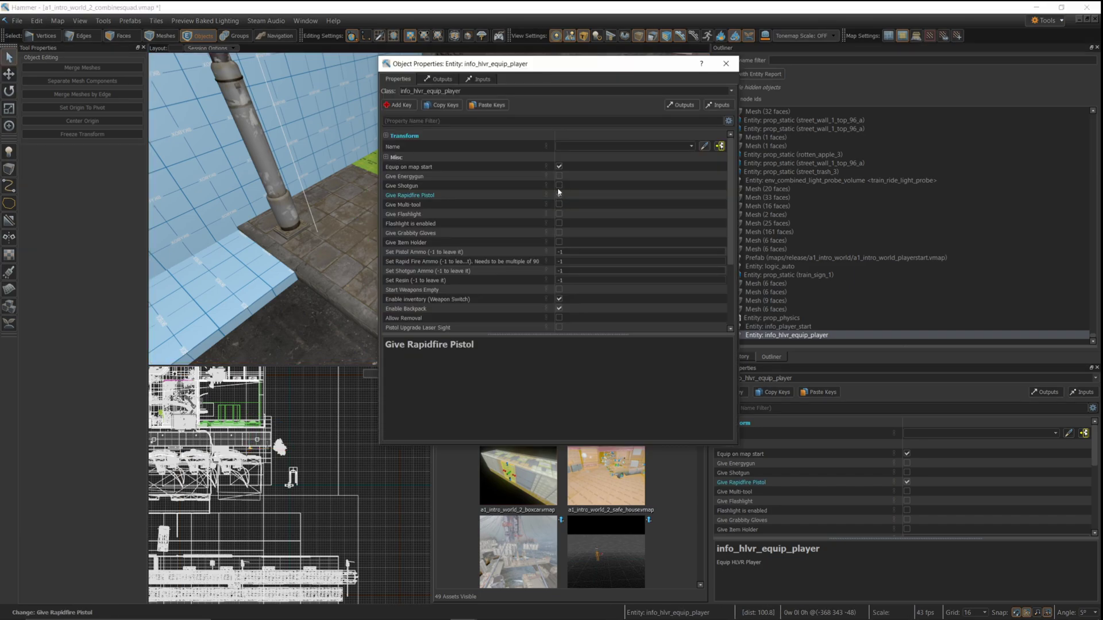
click(559, 185)
scroll(577, 241, down, 2)
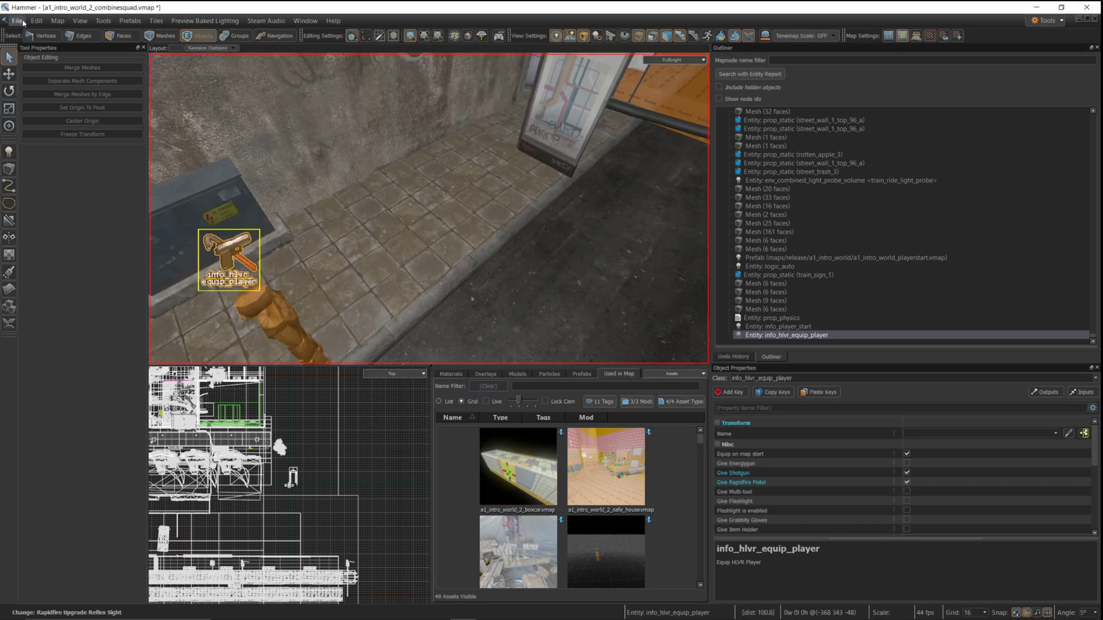
Open the build settings for the map
click(18, 21)
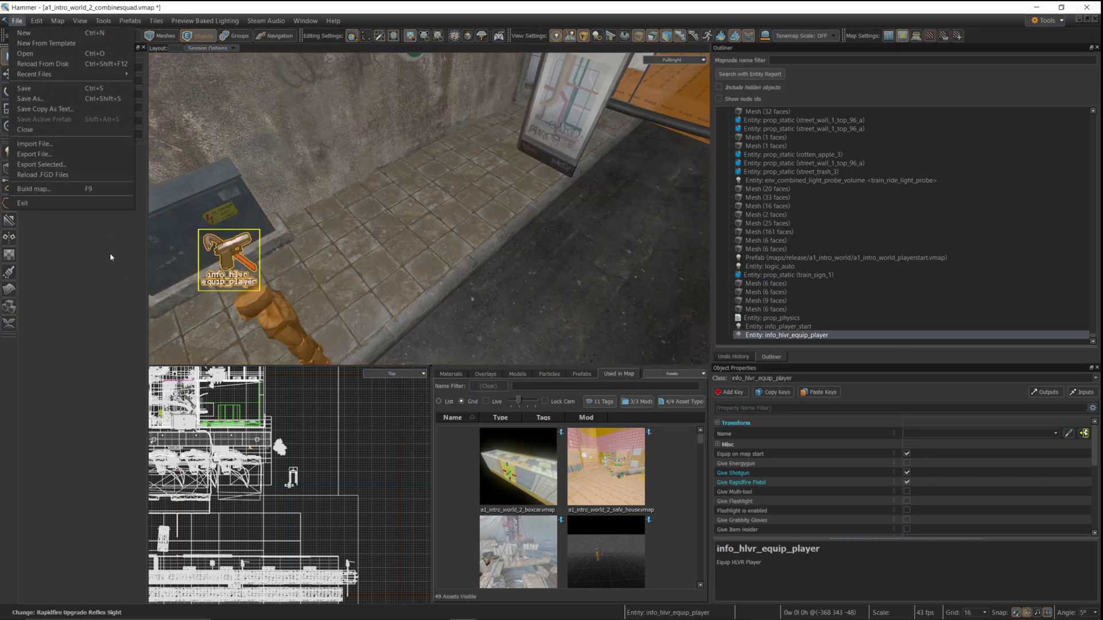
click(51, 189)
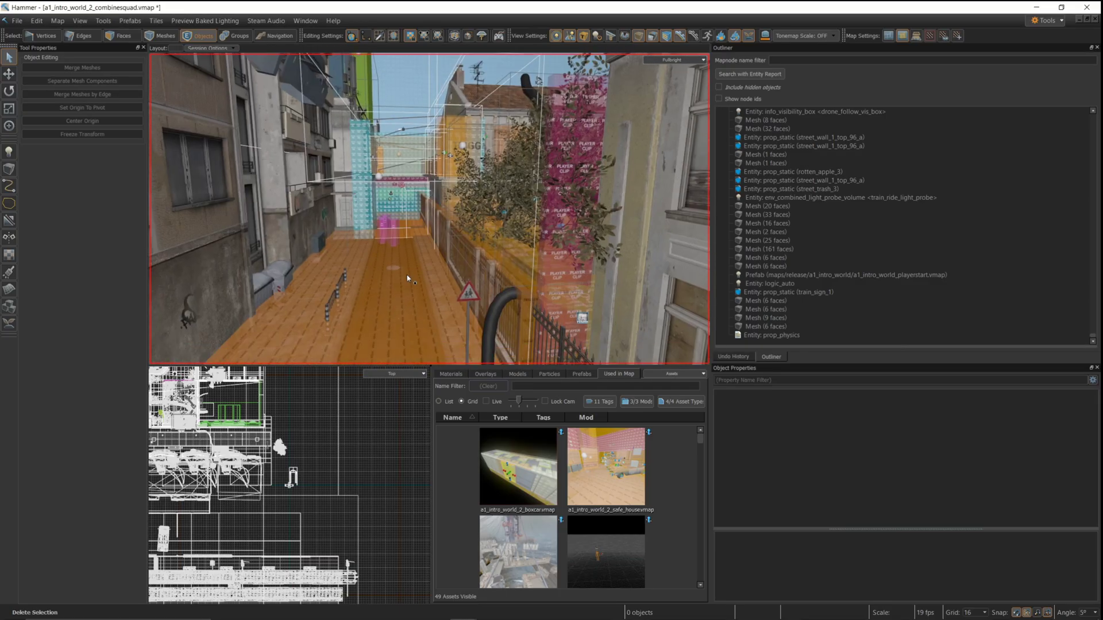
Place an info_hlvr_equip_player entity on the road between the green Solid Block Light walls
right_drag(408, 259, 401, 233)
click(460, 211)
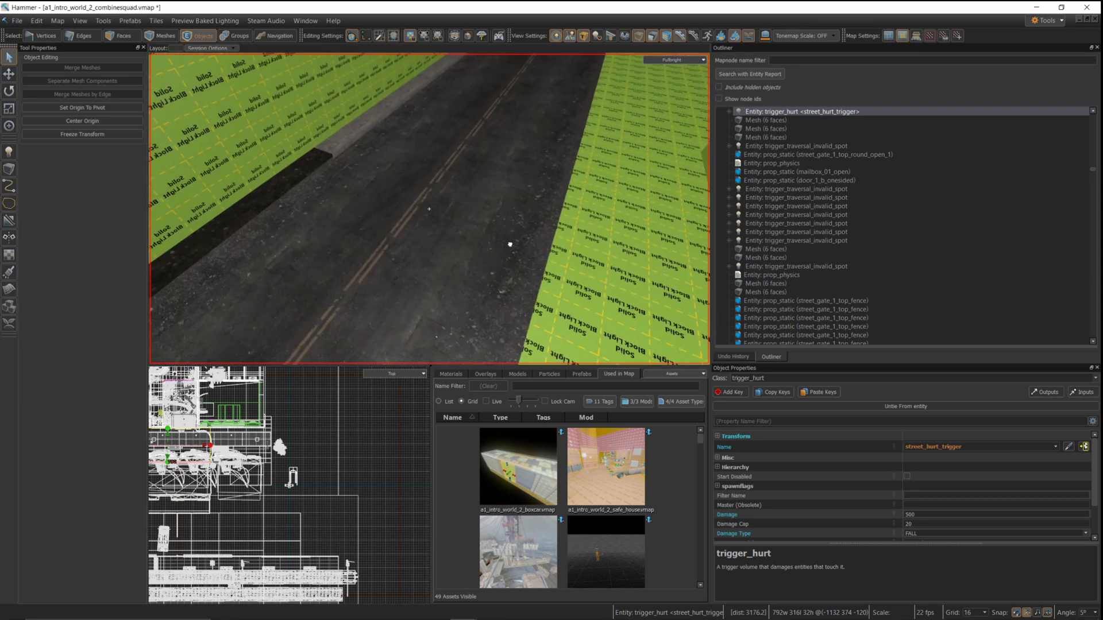
right_drag(511, 244, 496, 247)
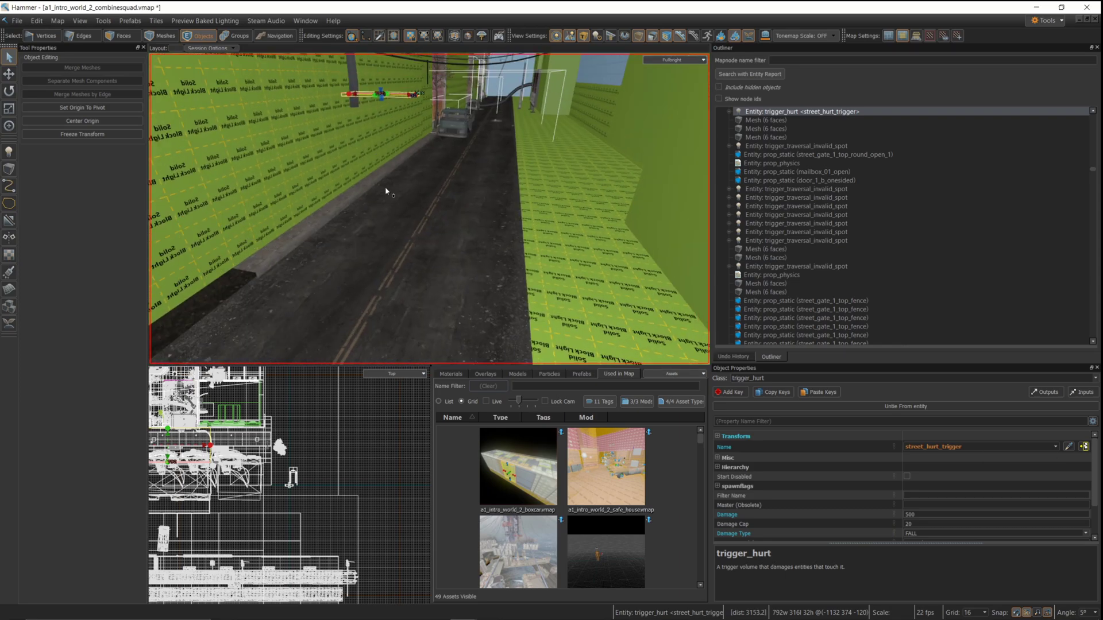
click(9, 153)
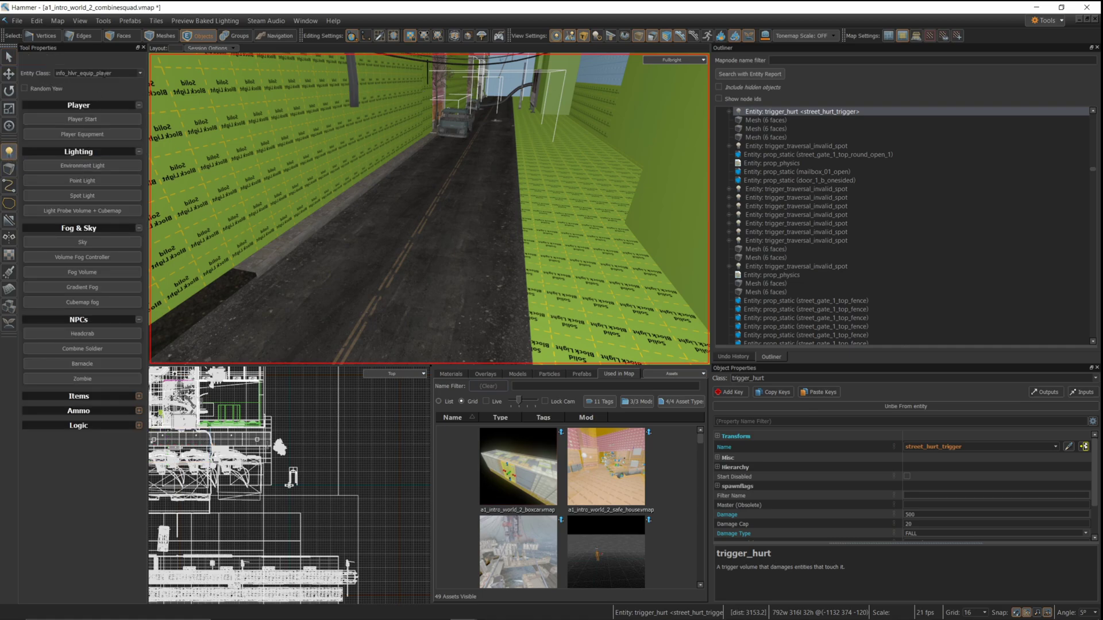
click(320, 314)
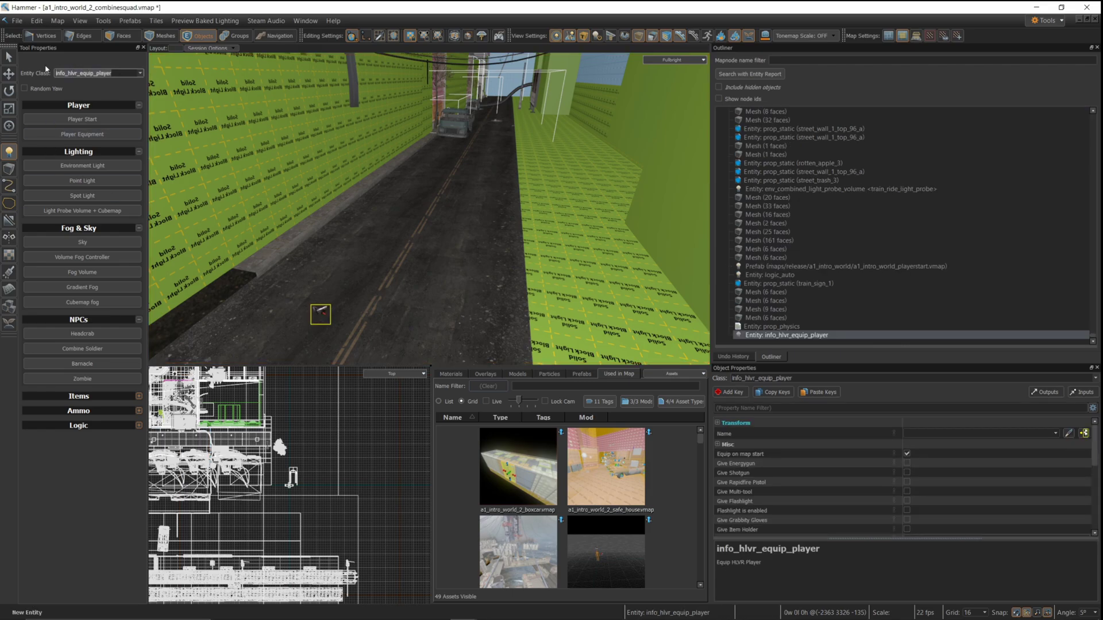
Place an info_player_start on the road next to the equipment entity and enable its Master spawnflag
text(info)
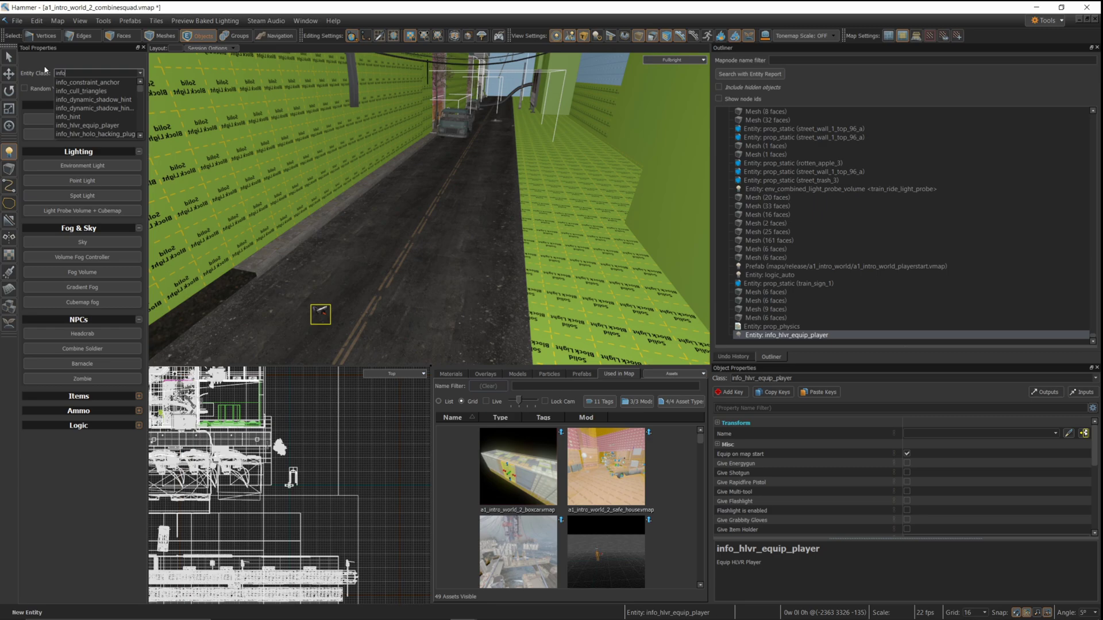
text(_player_start)
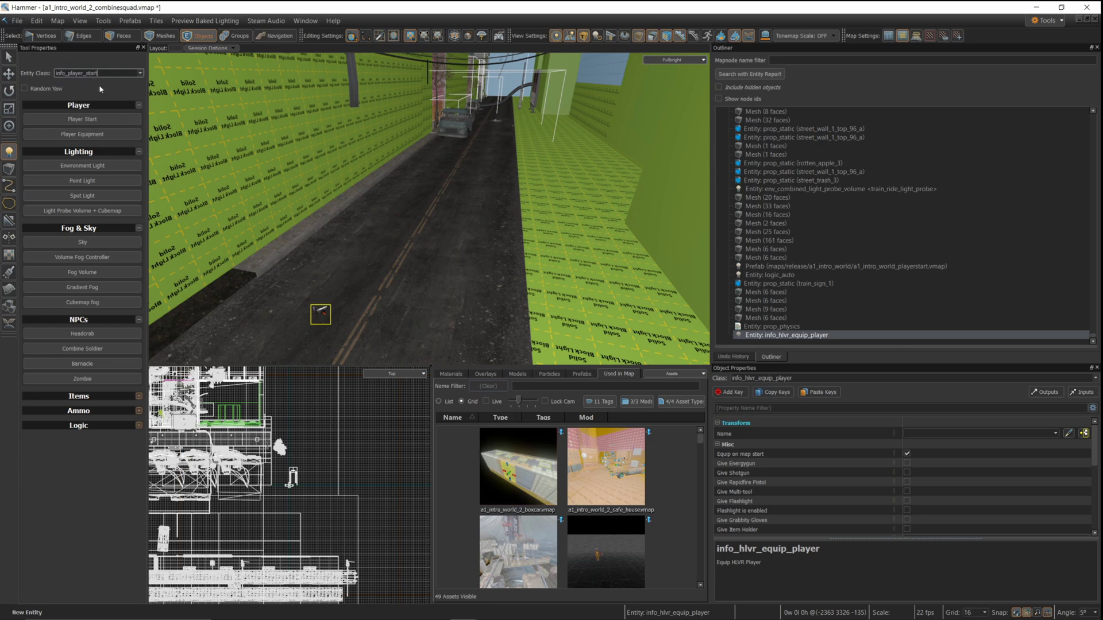
click(361, 320)
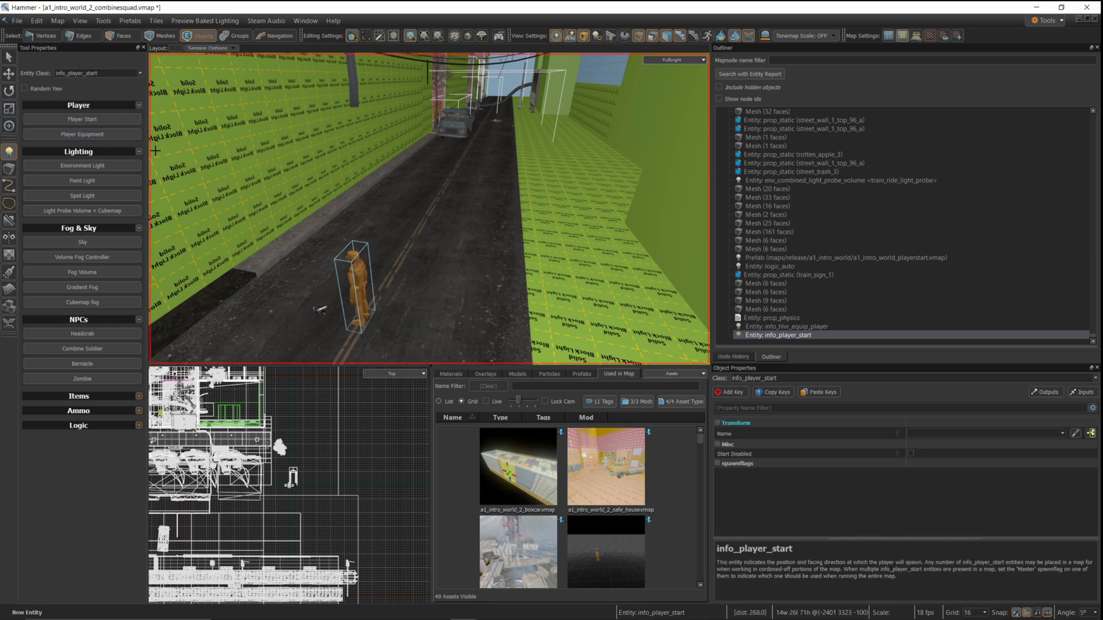
click(8, 56)
double_click(357, 272)
click(559, 186)
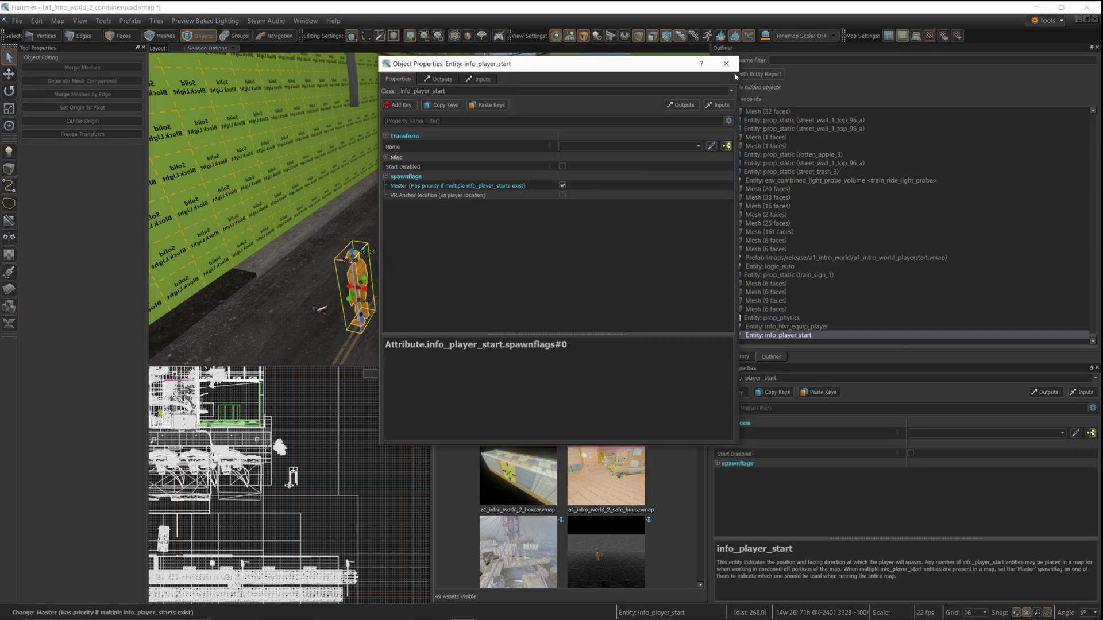
click(726, 64)
On the road's info_hlvr_equip_player, enable Give Energygun, Give Shotgun and Give Rapidfire Pistol, plus all pistol and rapidfire upgrades and the shotgun Grenade Launcher upgrade
double_click(321, 311)
scroll(573, 246, down, 4)
click(559, 262)
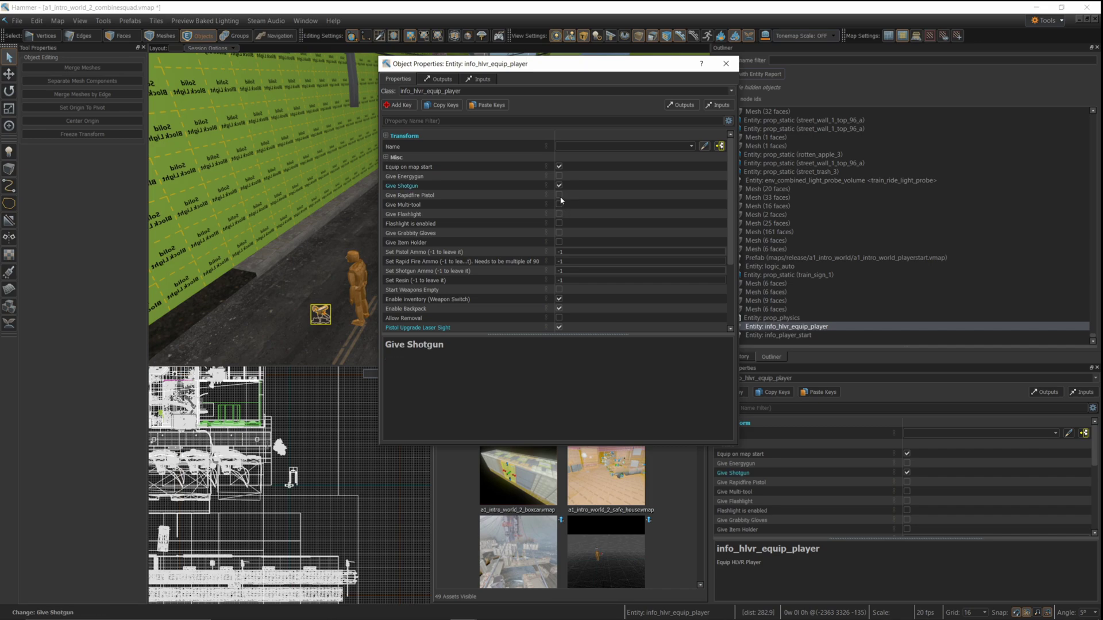
click(560, 176)
scroll(561, 277, down, 3)
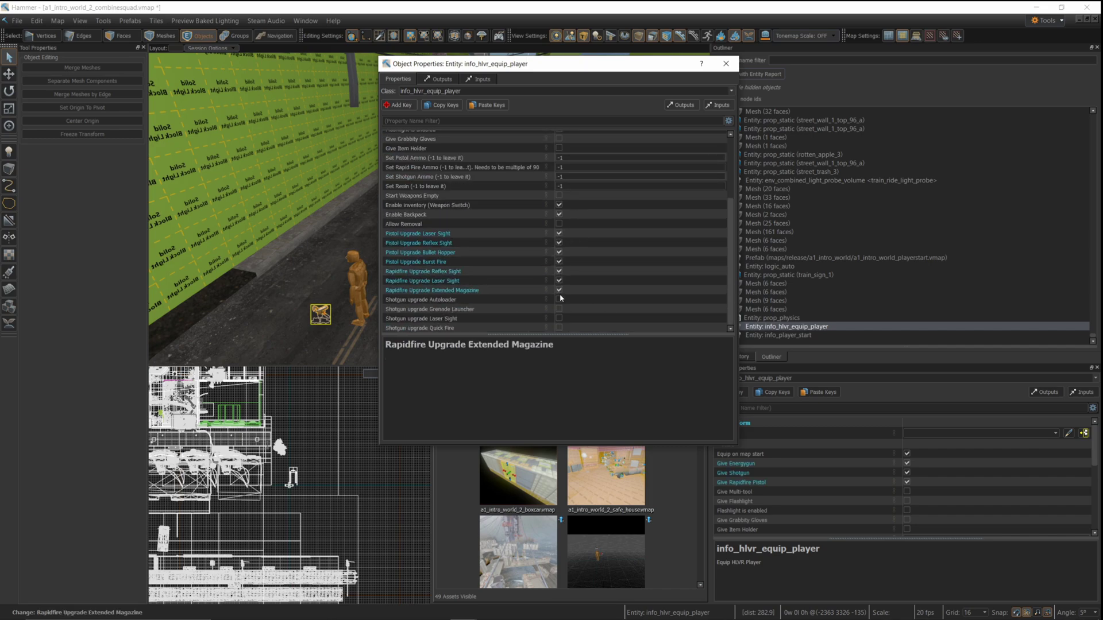
key(Escape)
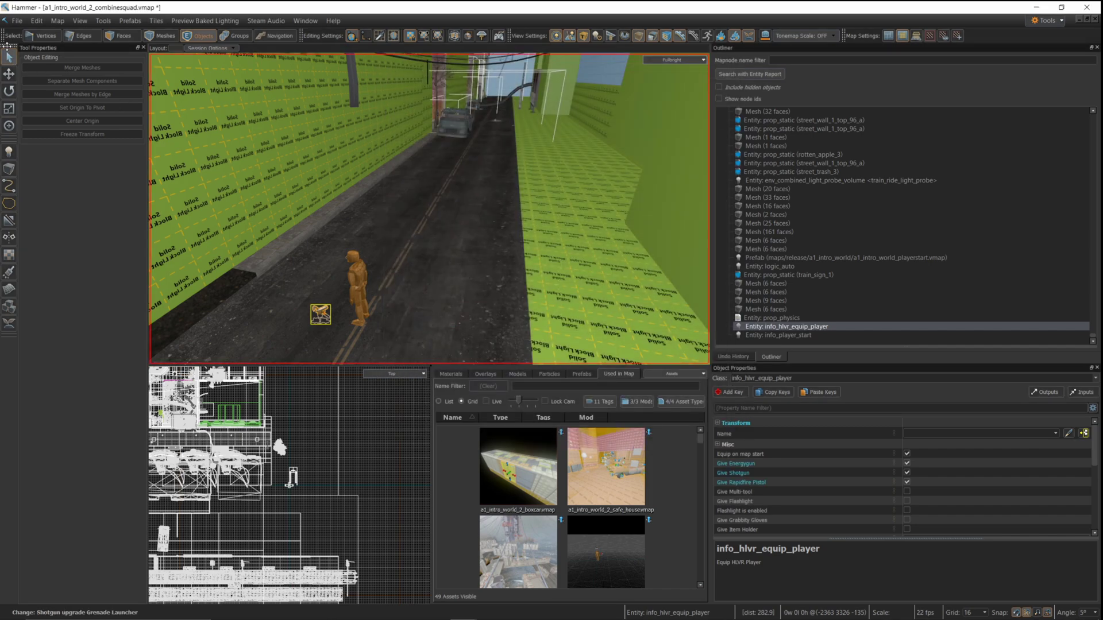
Place two npc_combine_s soldiers on the road beside the new player start, one behind the other
click(10, 152)
text(npc_comb)
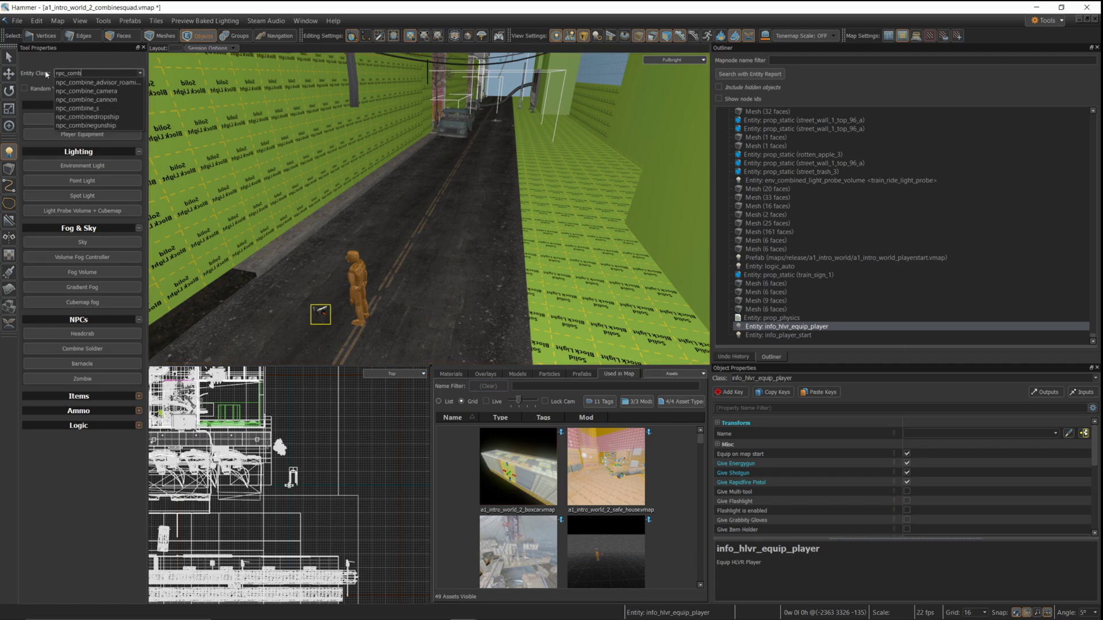
click(92, 108)
click(427, 307)
click(409, 285)
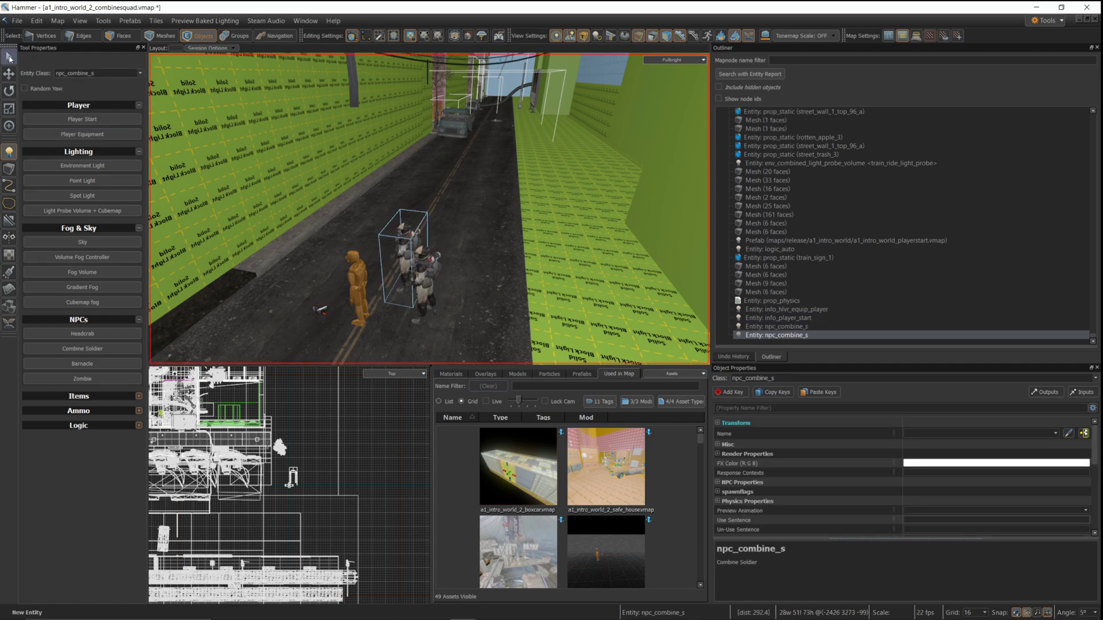
Set the rear combine soldier's Model to Charger
click(9, 58)
double_click(409, 231)
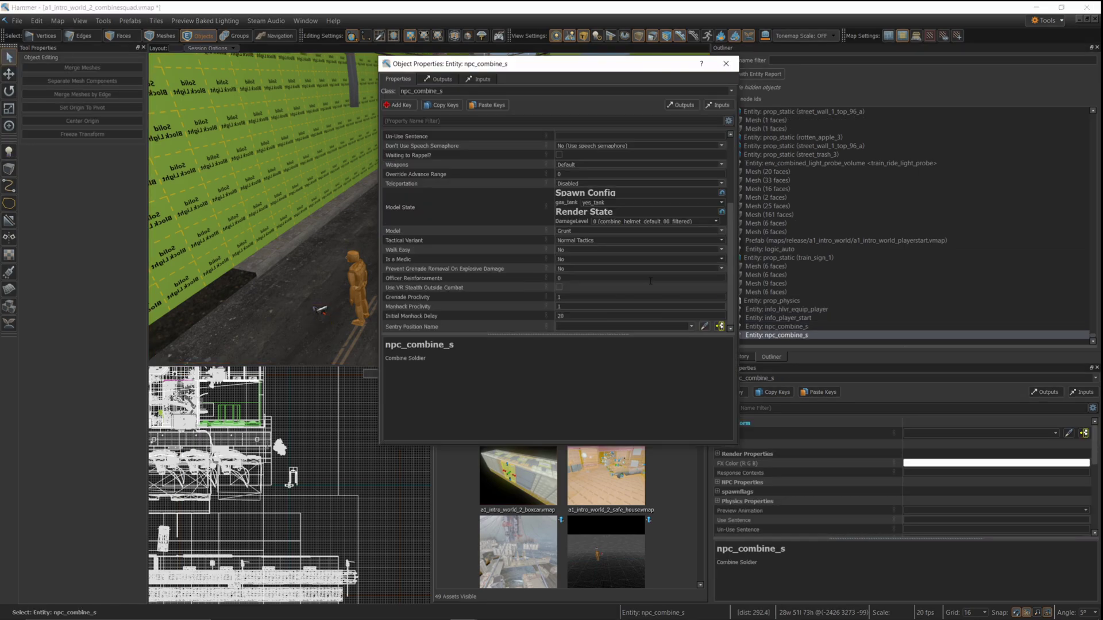
click(721, 231)
click(603, 250)
click(726, 63)
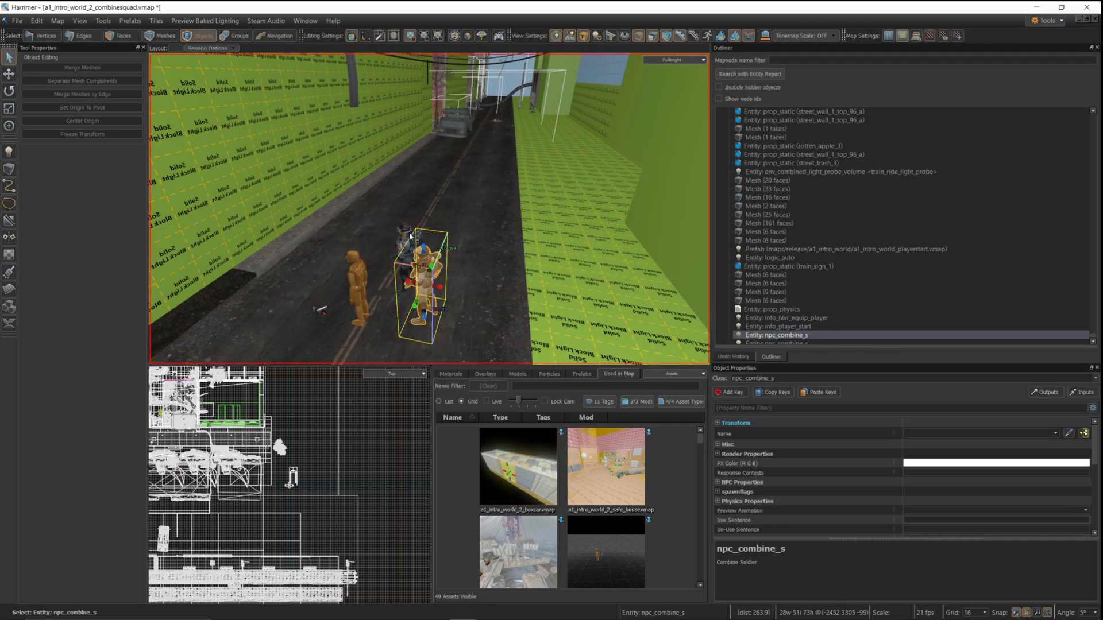
Give the rear combine soldier a red FX Color
double_click(410, 235)
click(575, 176)
click(598, 196)
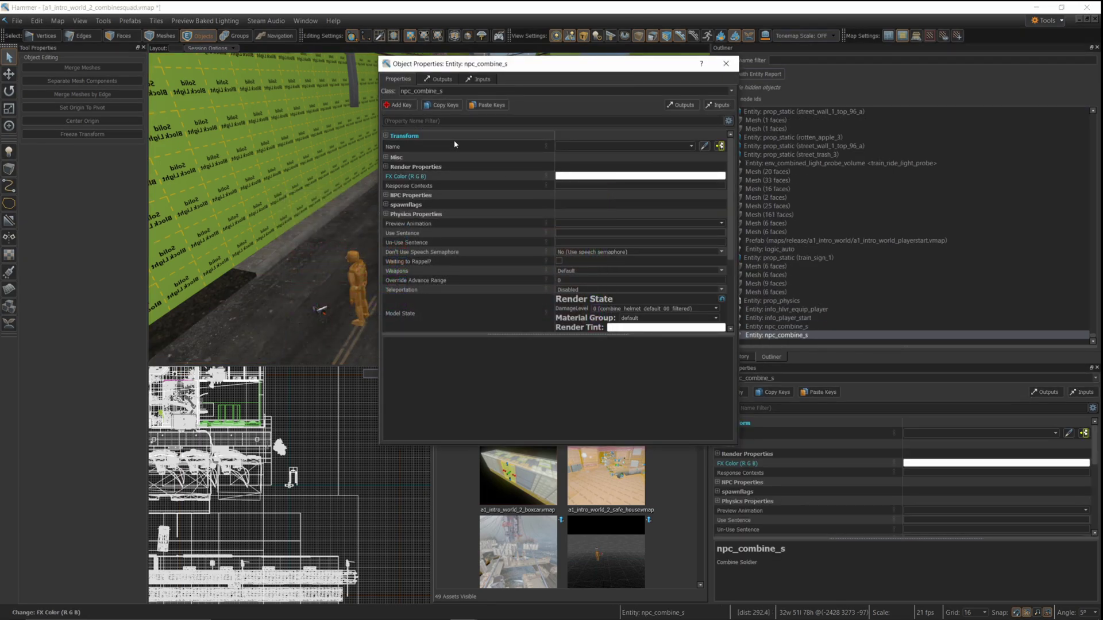
click(565, 177)
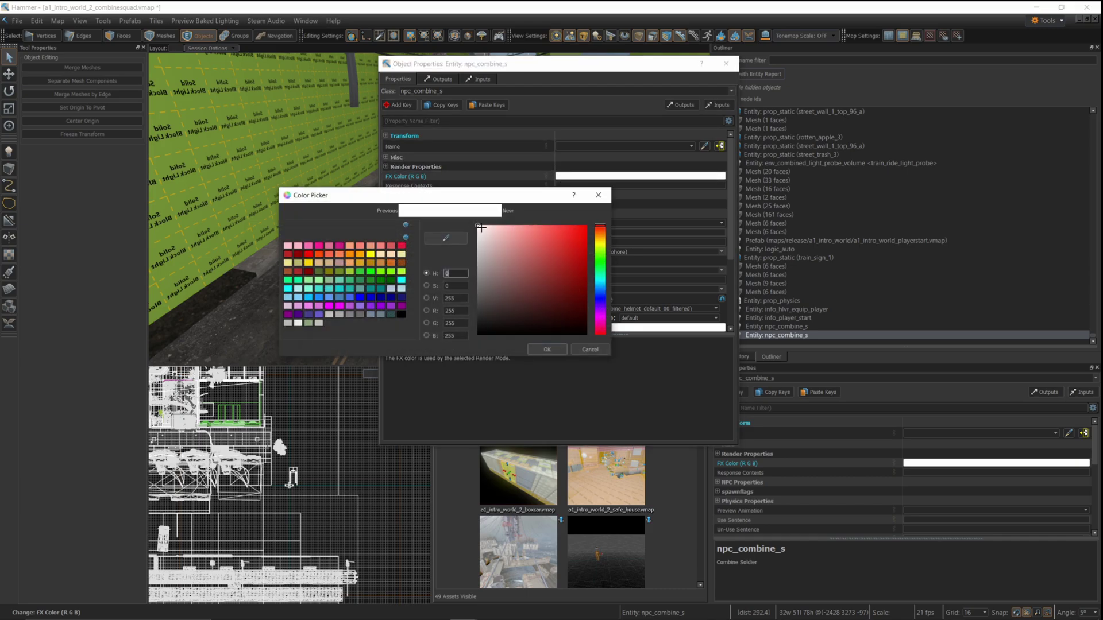
drag(480, 228, 586, 227)
click(542, 350)
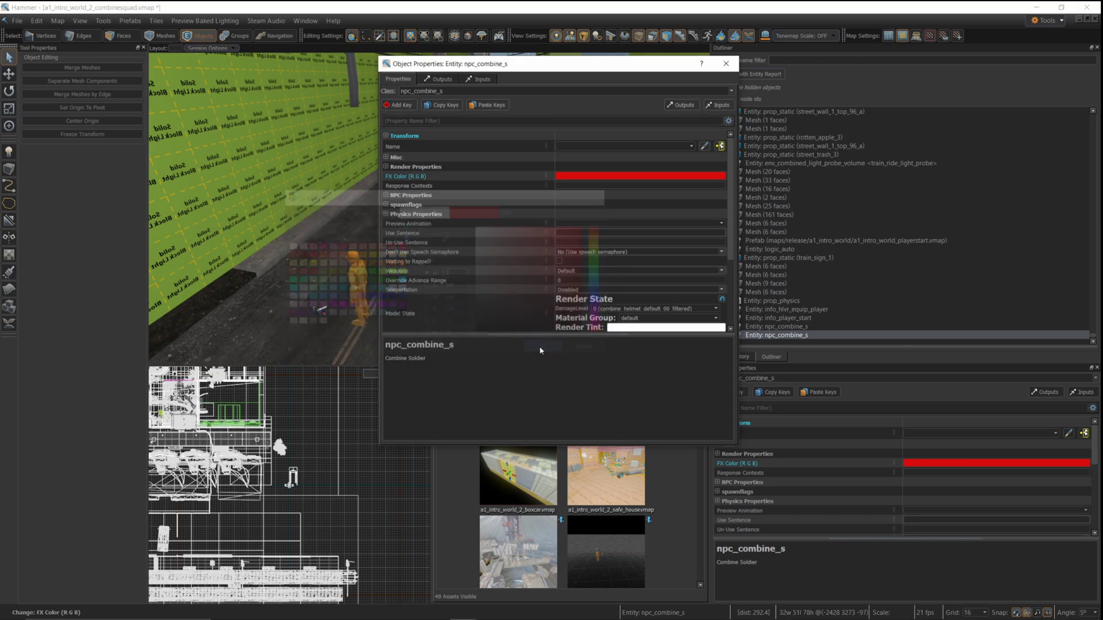
click(732, 67)
Set the front combine soldier's Model to Charger
right_drag(455, 230, 429, 209)
click(482, 281)
key(w)
click(453, 251)
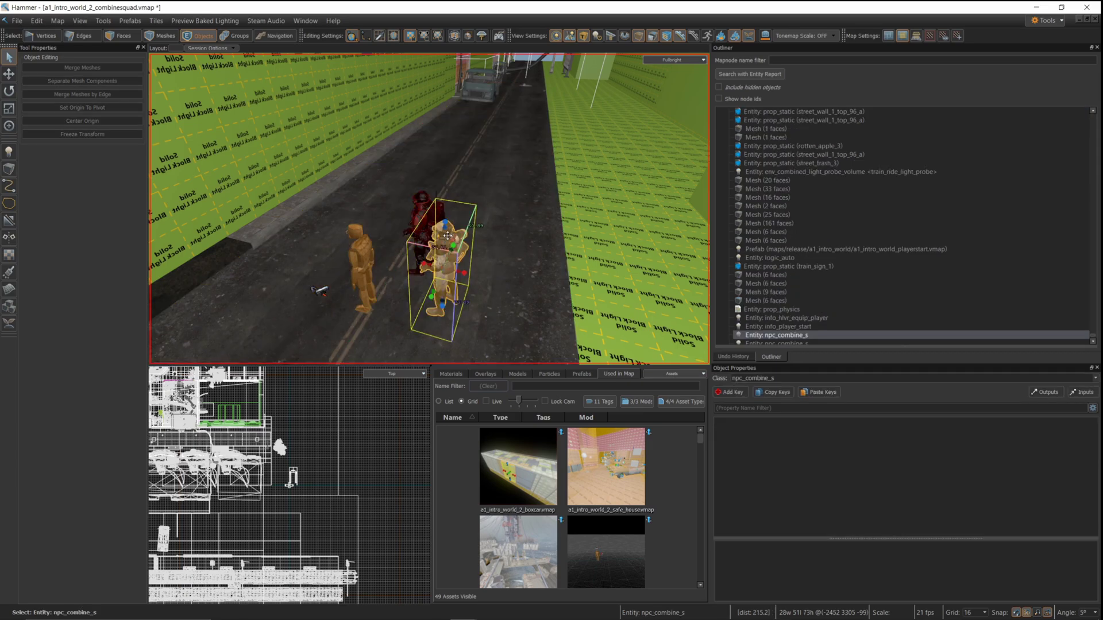
key(alt+Return)
scroll(631, 293, down, 4)
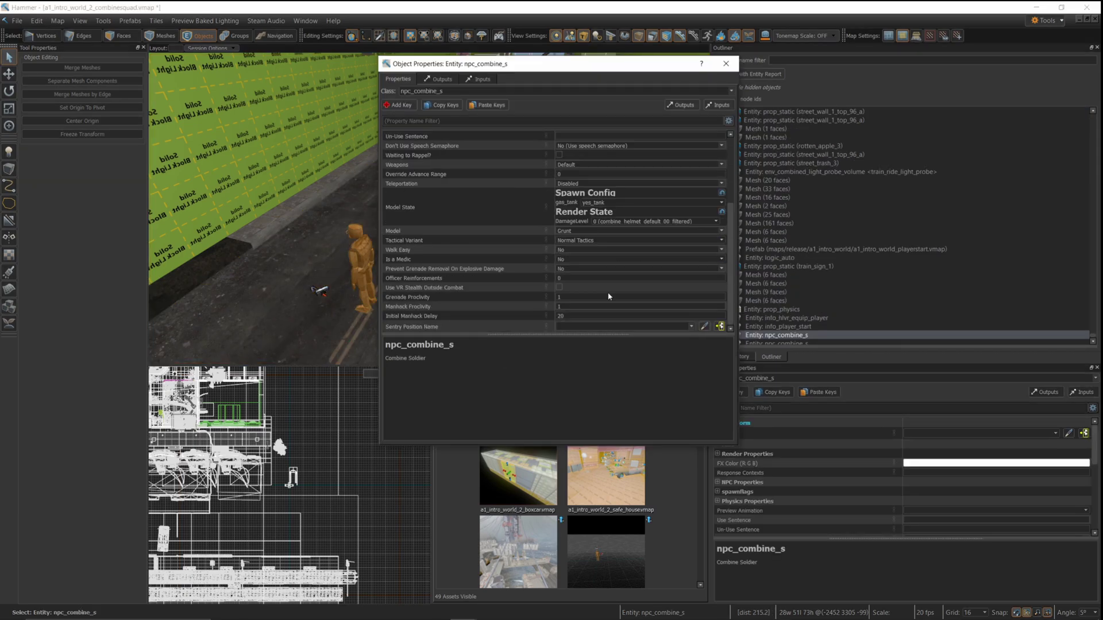
click(710, 231)
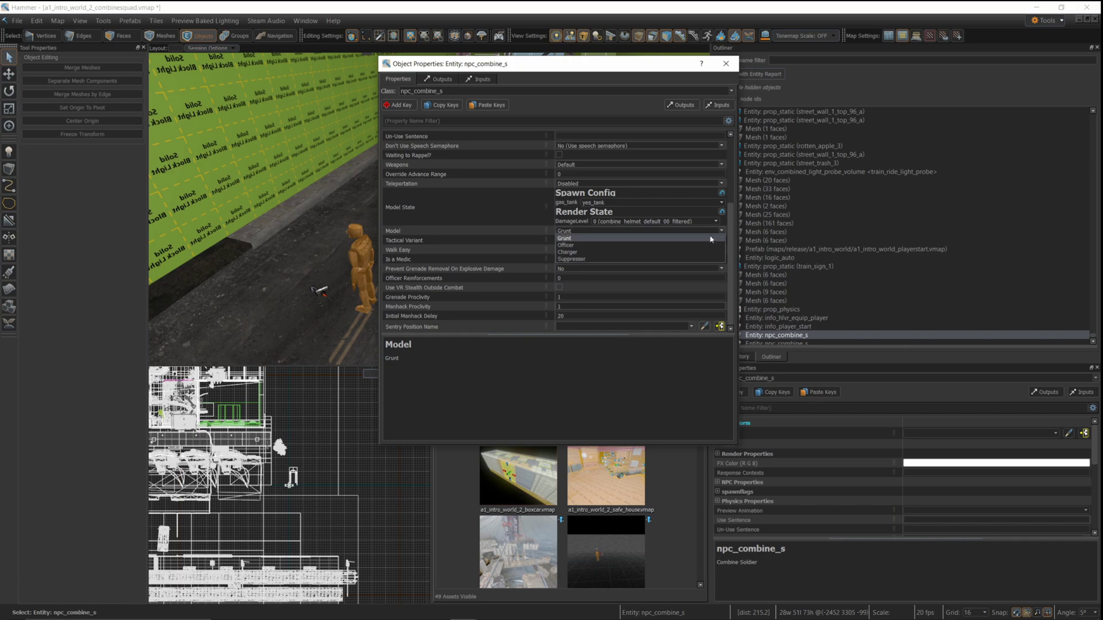
click(595, 247)
scroll(488, 139, up, 4)
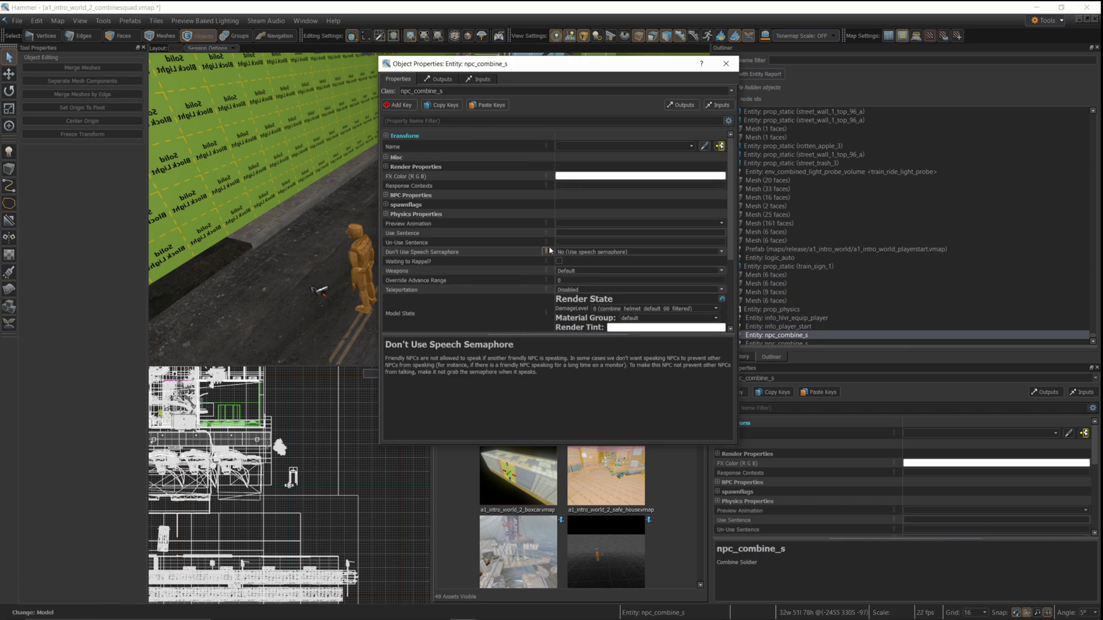
Give the front combine soldier a red FX Color and name it BarneyA
click(575, 176)
click(582, 243)
click(547, 349)
click(632, 146)
text(BarneyA)
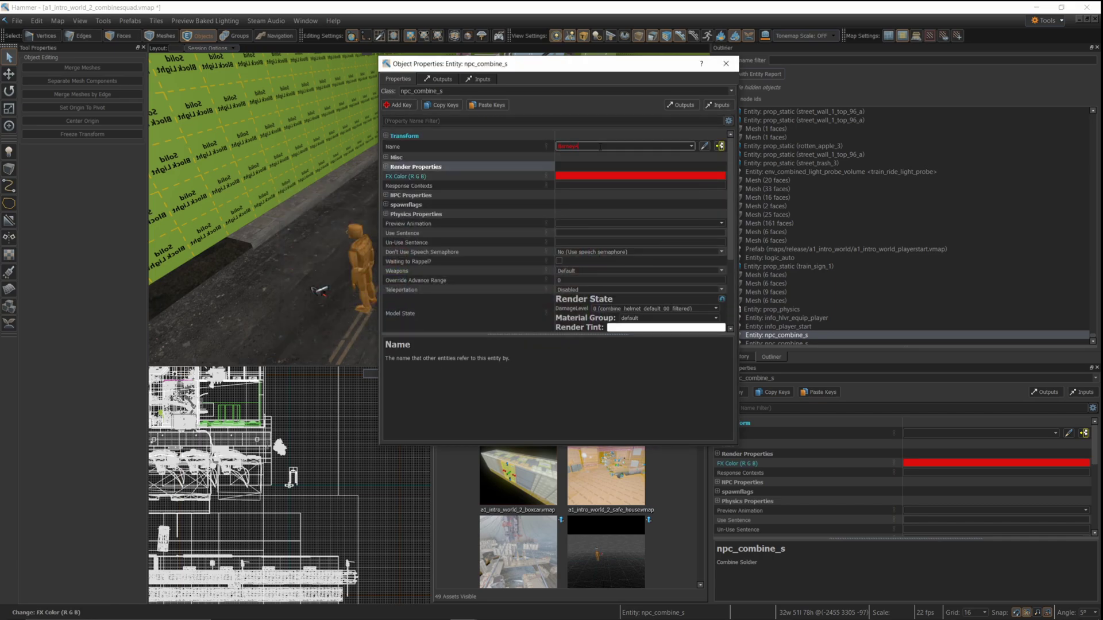
key(Return)
Name the rear red combine soldier BarneyB
double_click(423, 217)
click(620, 147)
text(BarneyB)
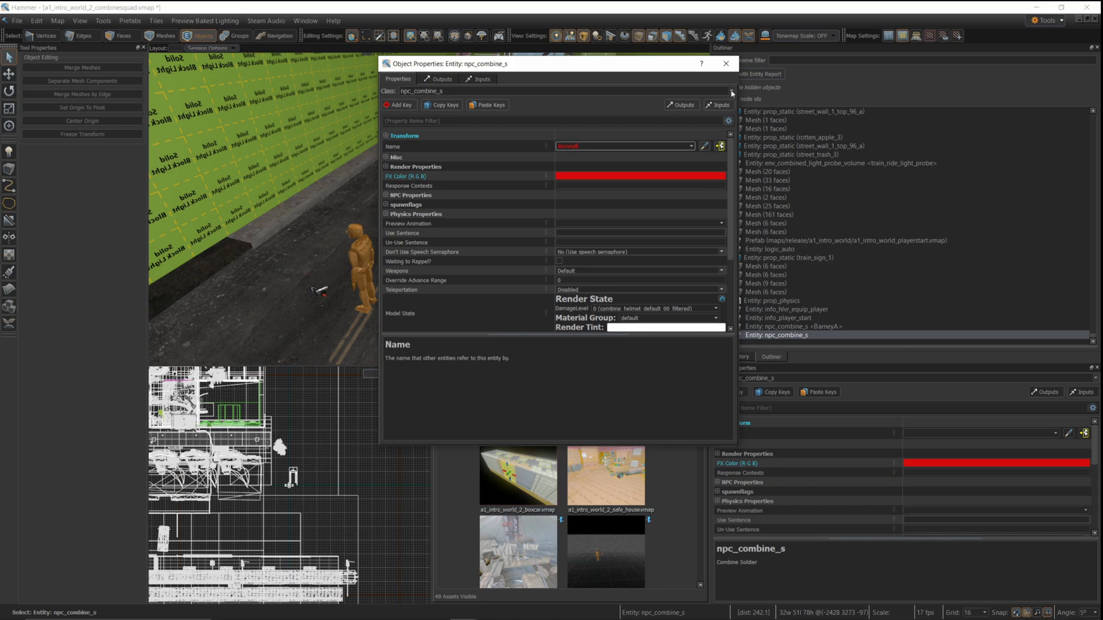
click(728, 63)
Place an ai_relationship entity on the road beside the equipment entity
click(8, 151)
text(ai_r)
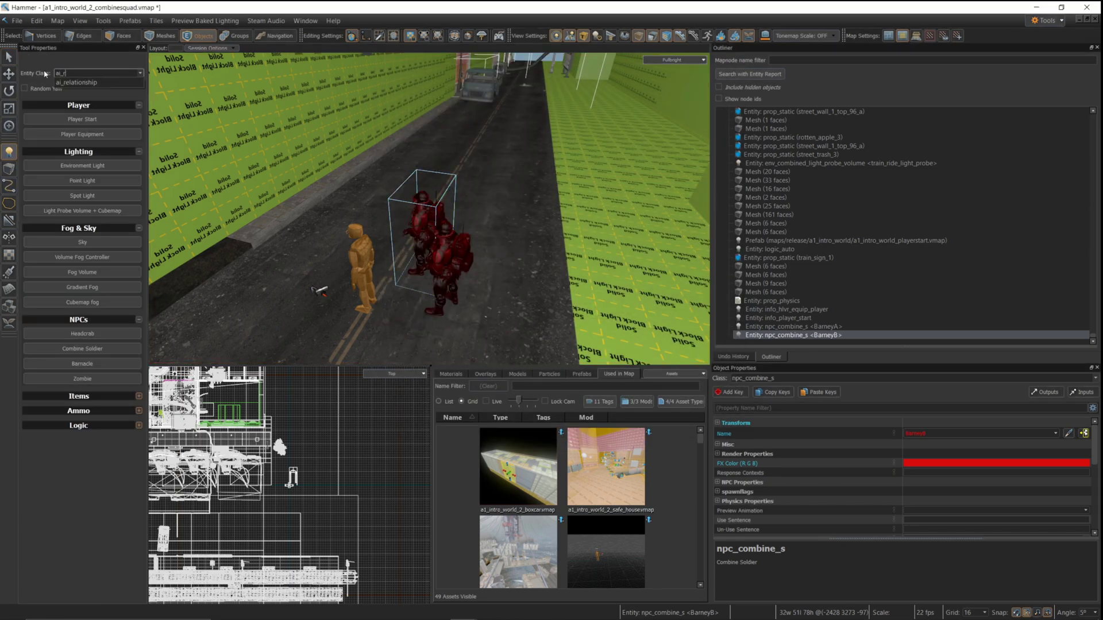
click(283, 290)
key(shift+s)
Set the ai_relationship's subject to Barney* and its target to !player, and enable Start Active and Reciprocal
double_click(283, 290)
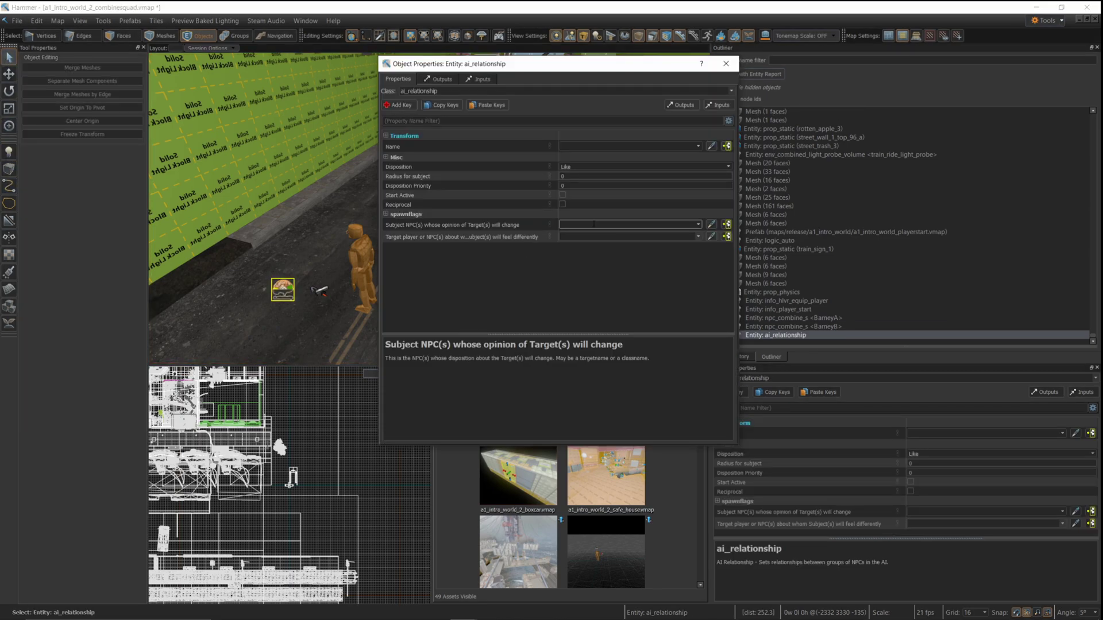
text(Barney*)
key(Return)
click(594, 237)
text(!player)
key(Return)
click(563, 196)
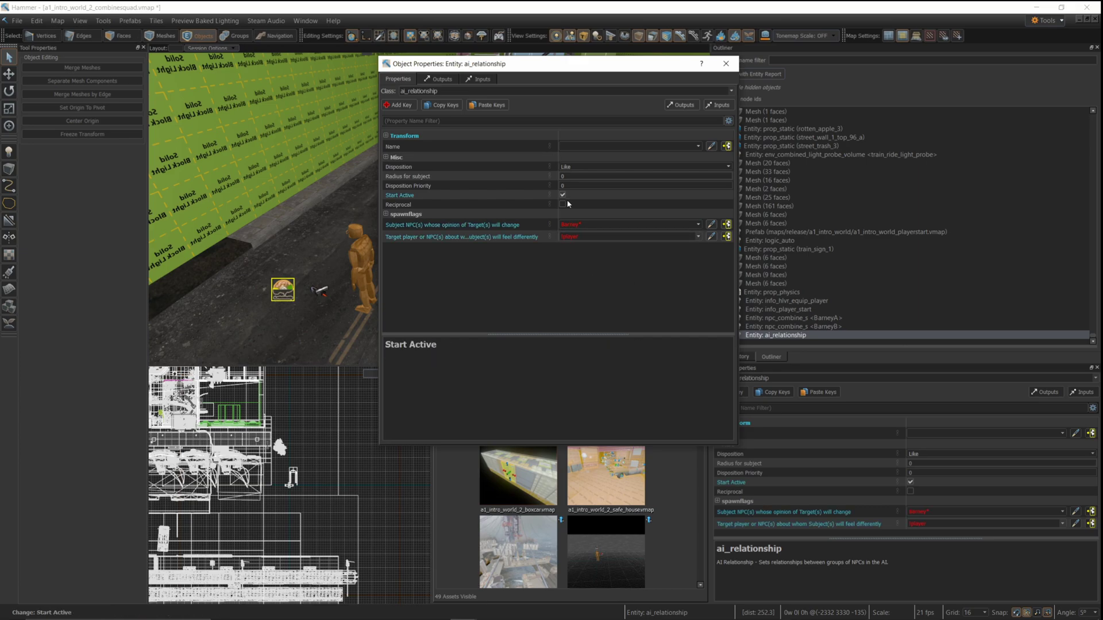
click(726, 63)
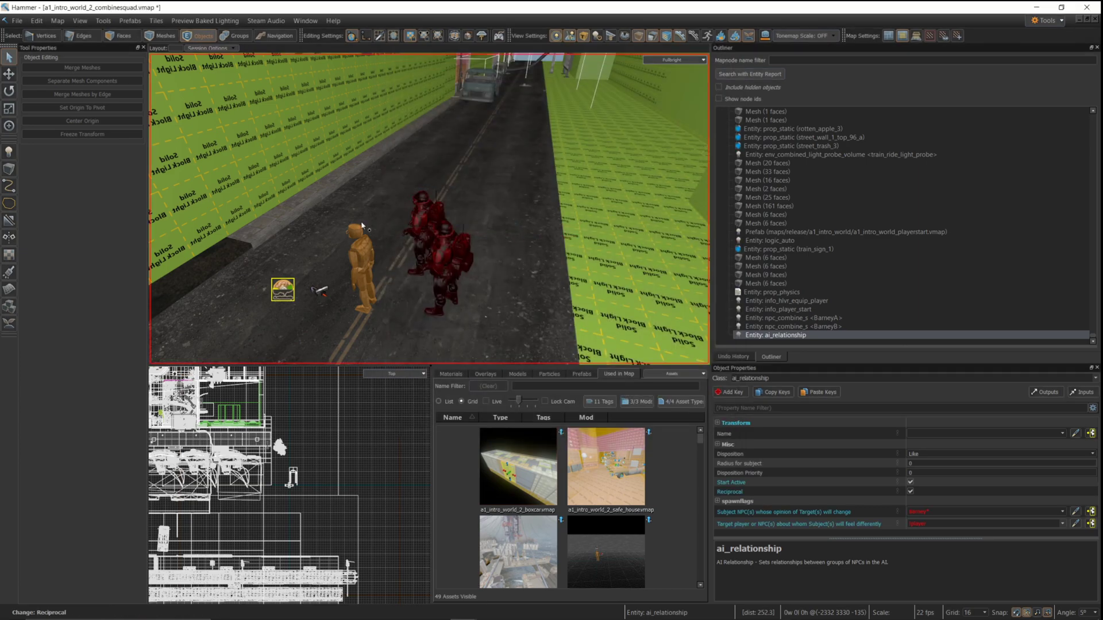
Place an ai_goal_follow entity on the road behind the ai_relationship entity
key(shift+e)
click(55, 73)
text(goal)
click(93, 117)
click(302, 248)
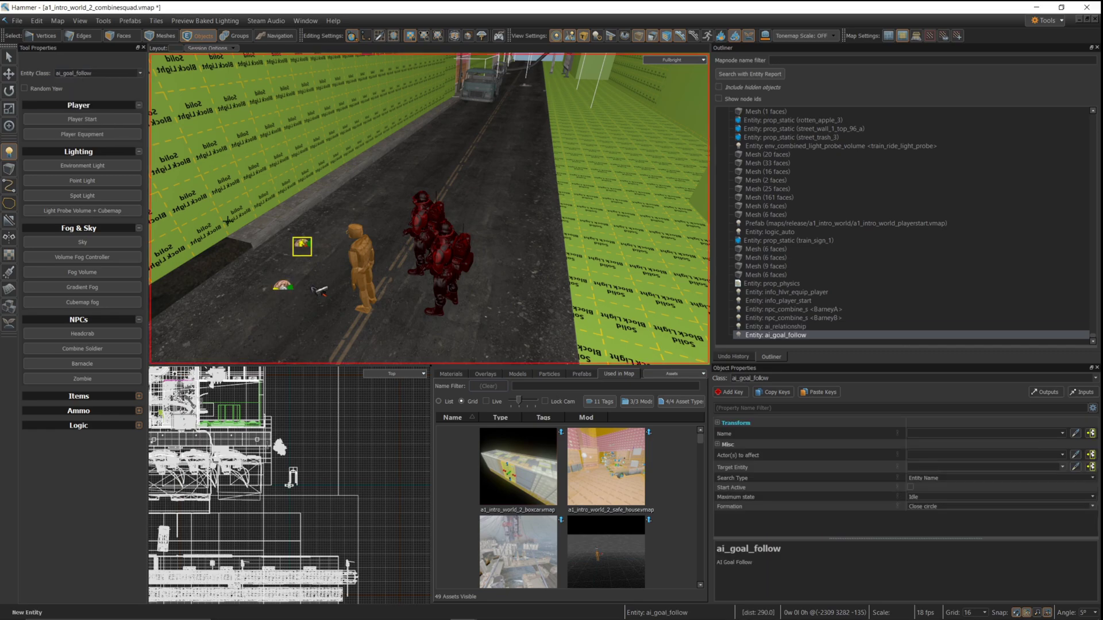
key(shift+s)
Set the ai_goal_follow's Actor(s) to affect to Barney* and Target Entity to !player, and enable Start Active
key(alt+Return)
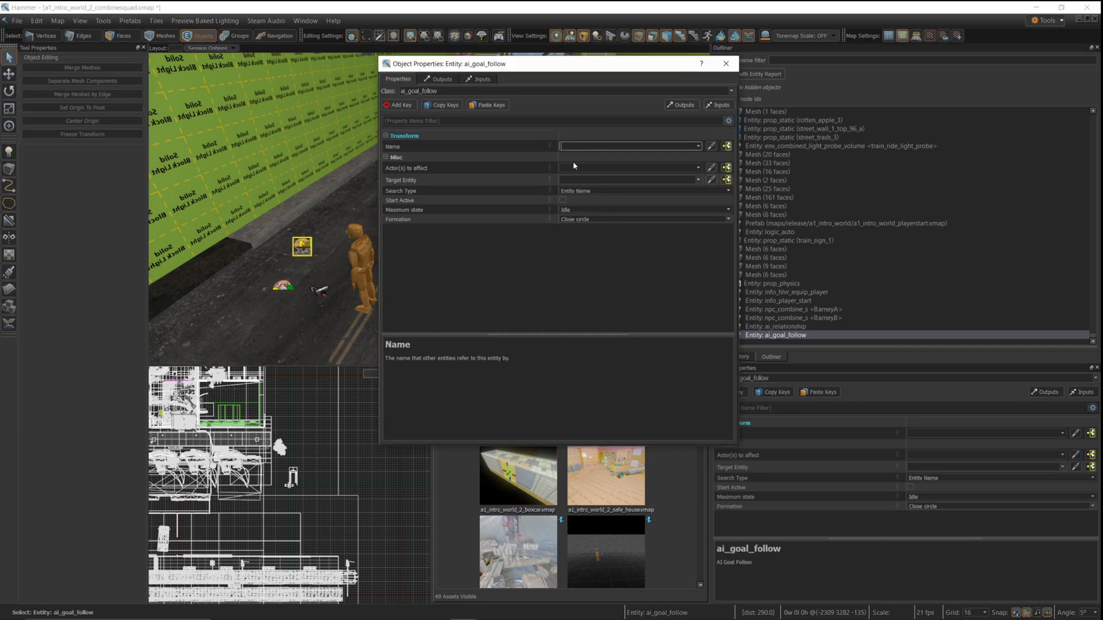
click(574, 167)
text(Barney*)
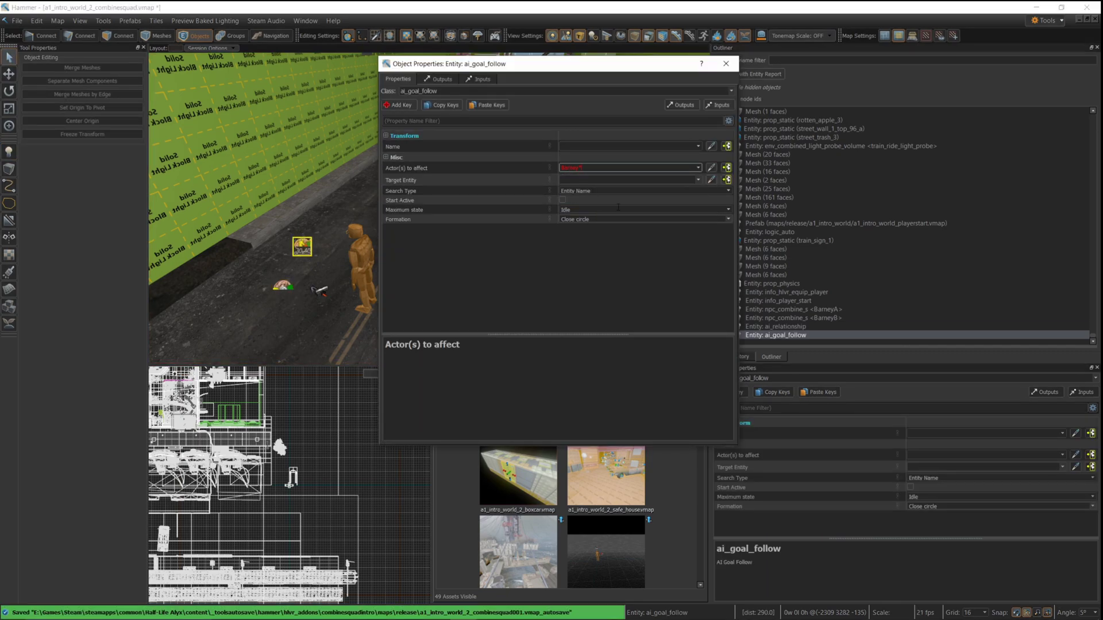
click(587, 179)
text(!player)
click(562, 200)
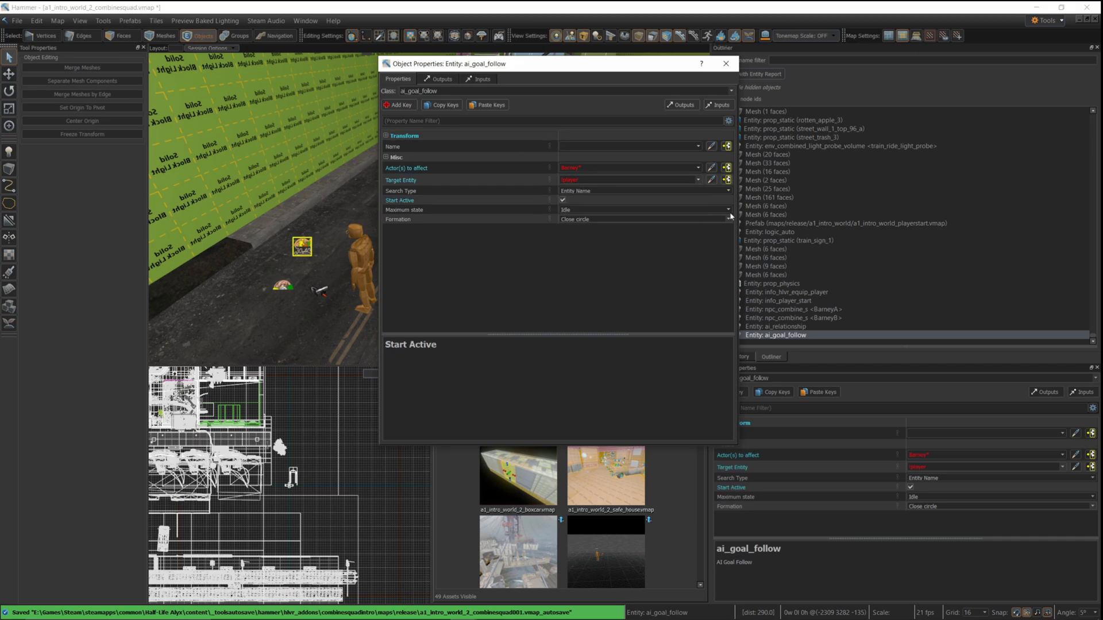
click(602, 209)
click(724, 64)
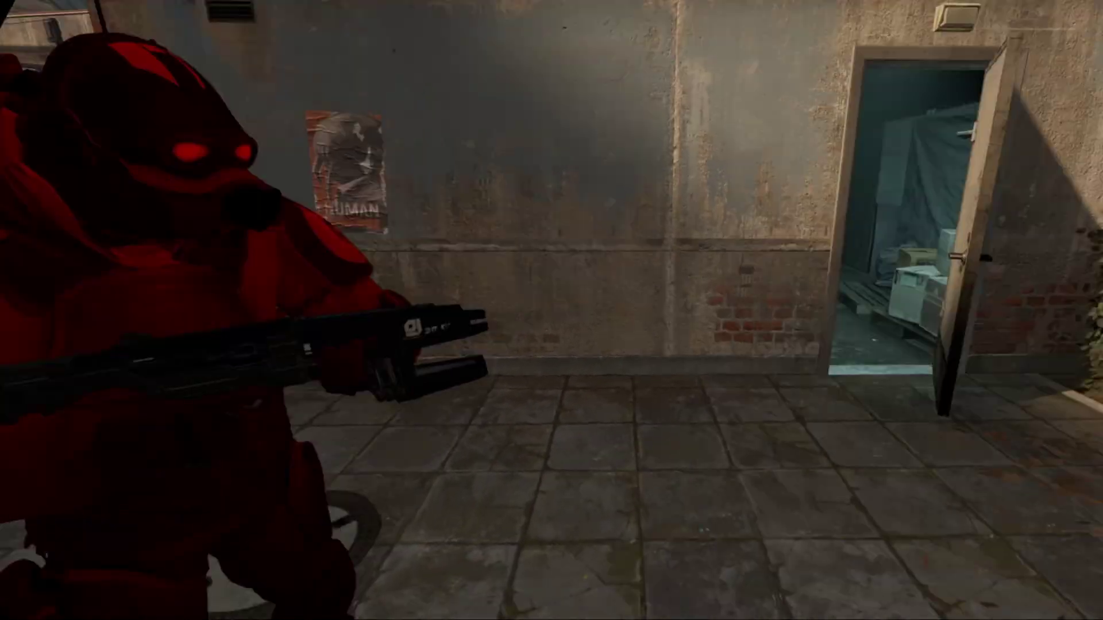
scroll(552, 310, down, 1)
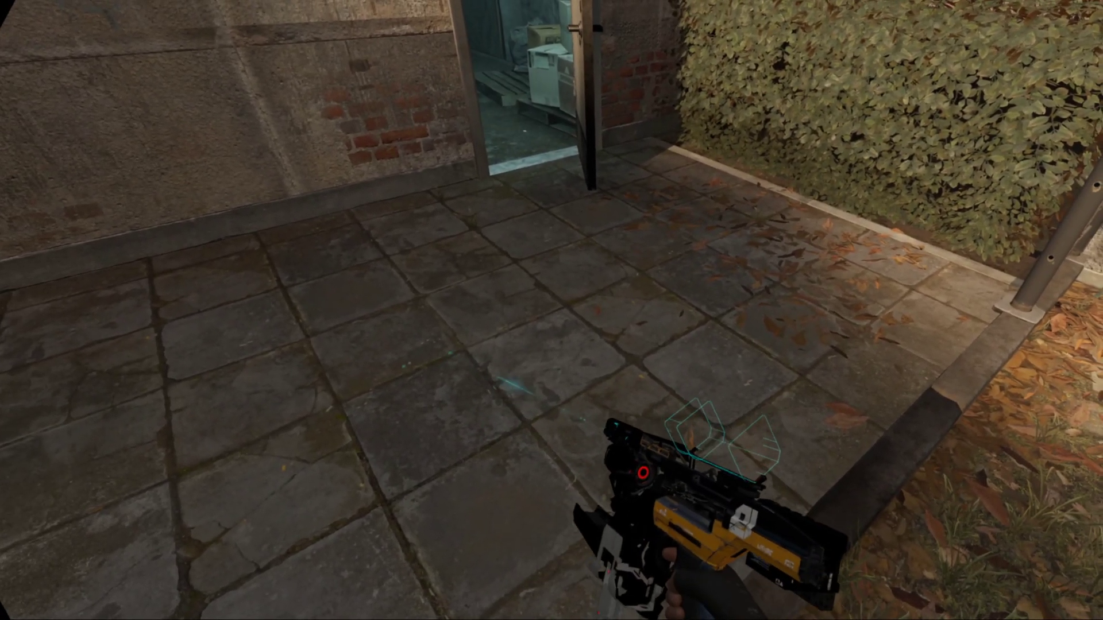